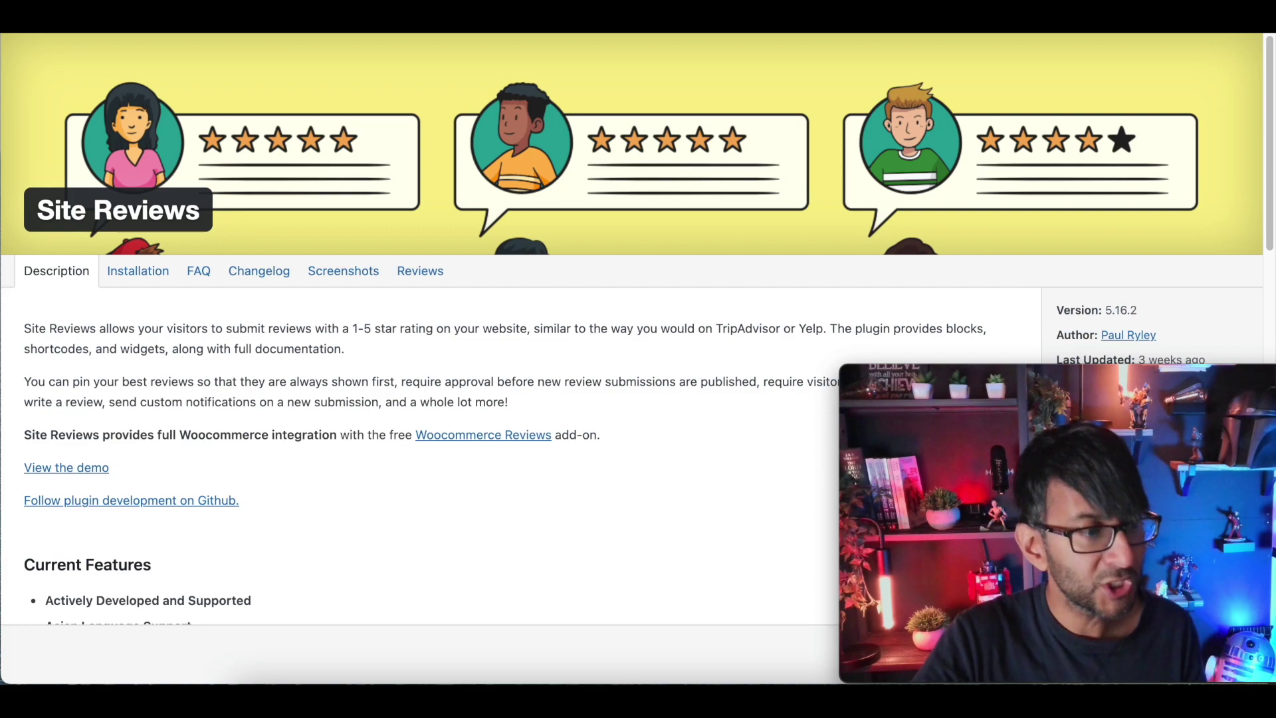
Close the Site Reviews details window to return to the Installed Plugins list.
key("Escape")
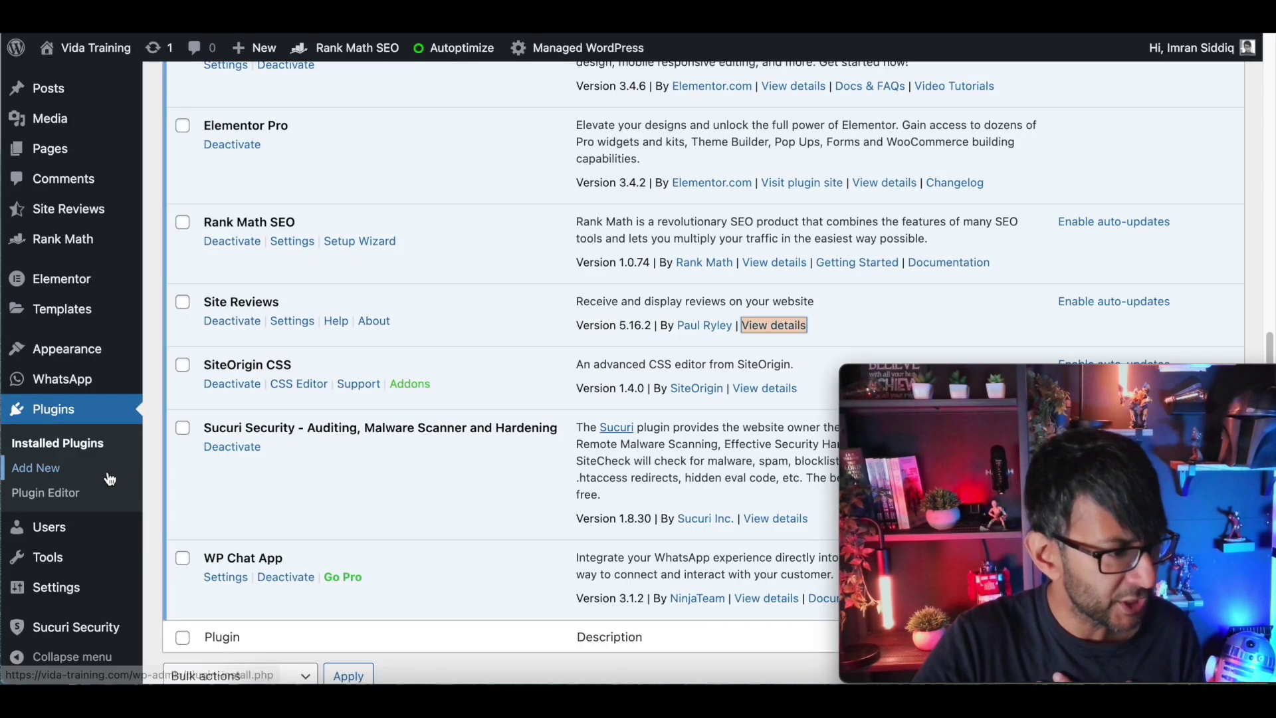
Go from the Site Reviews All Reviews list to its empty Categories page.
left_click(103, 214)
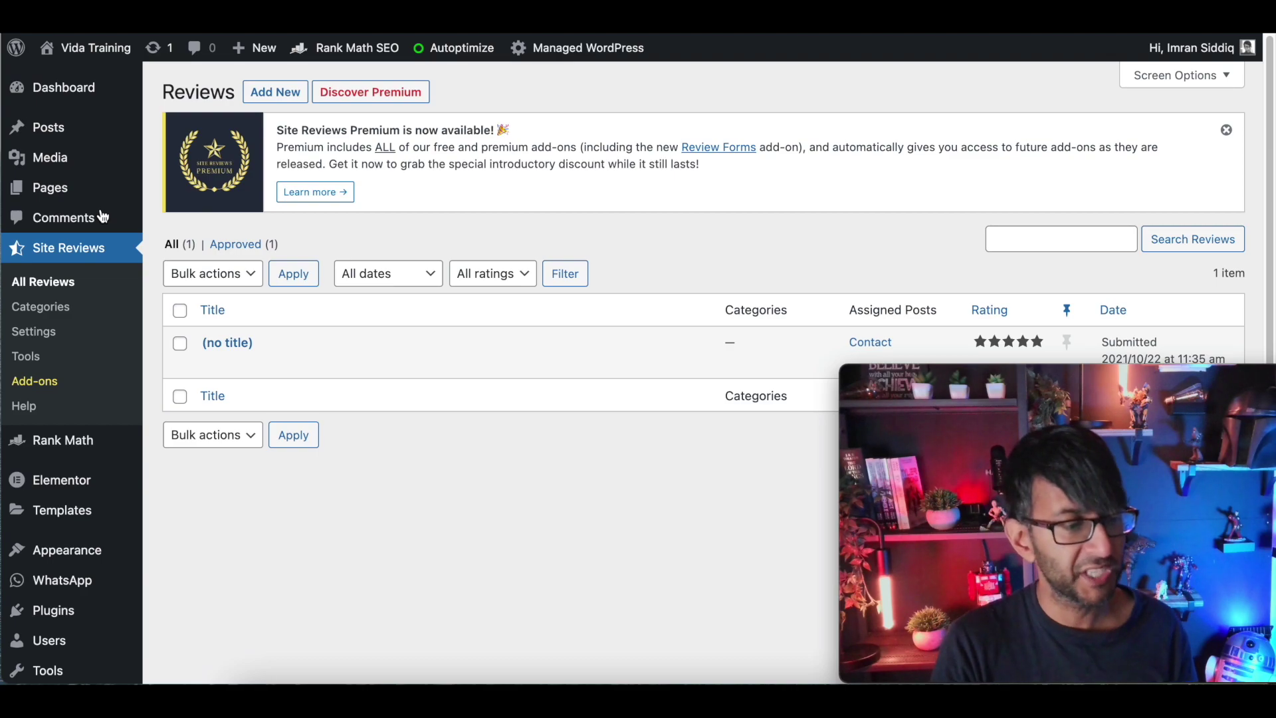
mouse_move(245, 357)
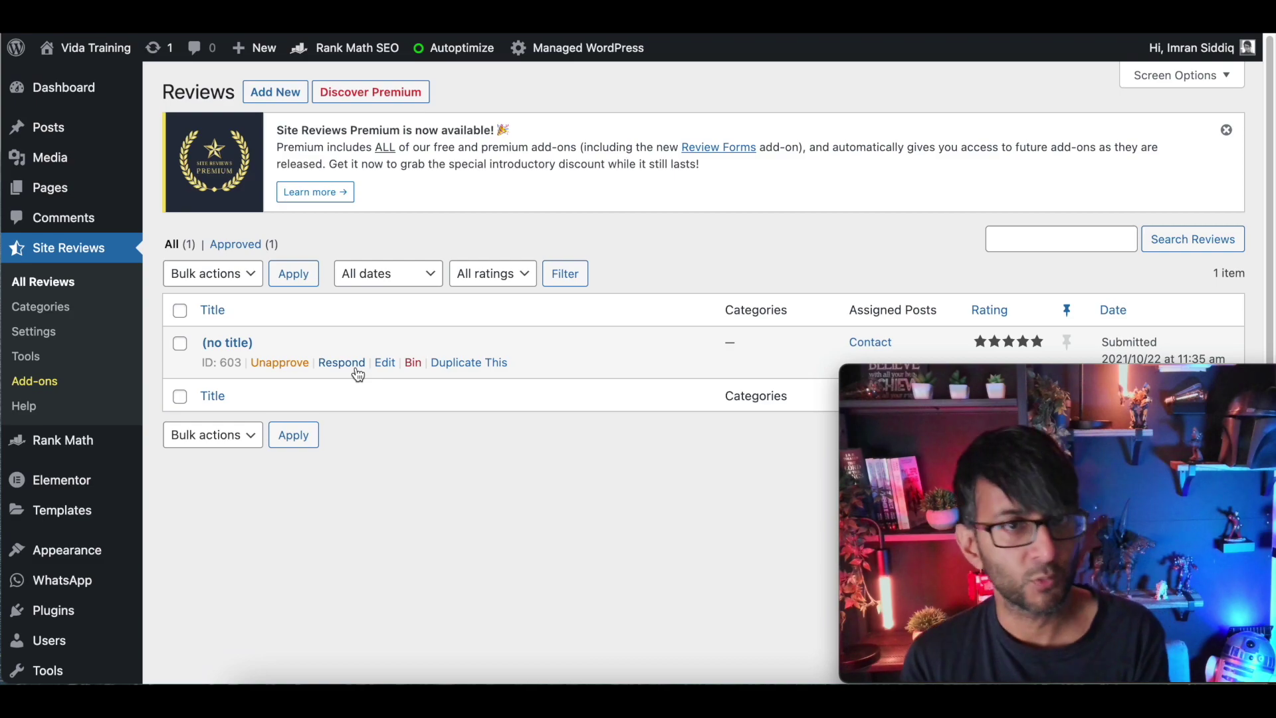
left_click(41, 307)
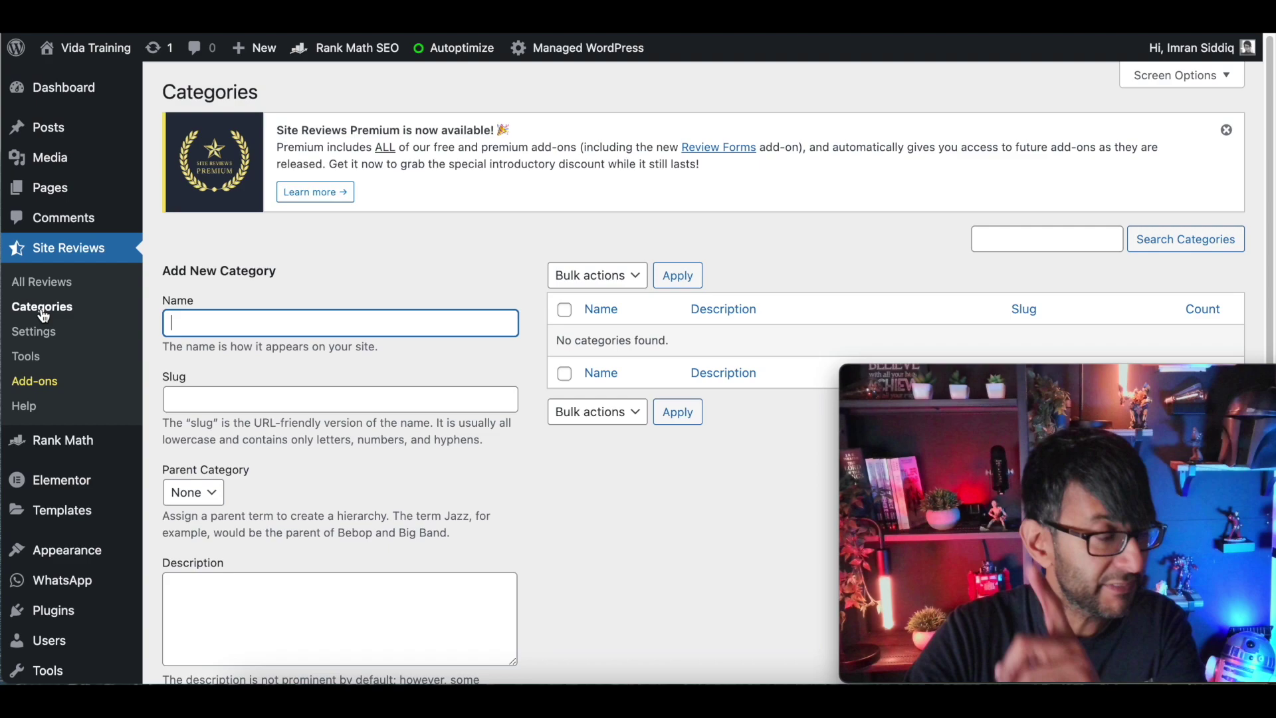
Open the Site Reviews general settings and look through them.
left_click(32, 331)
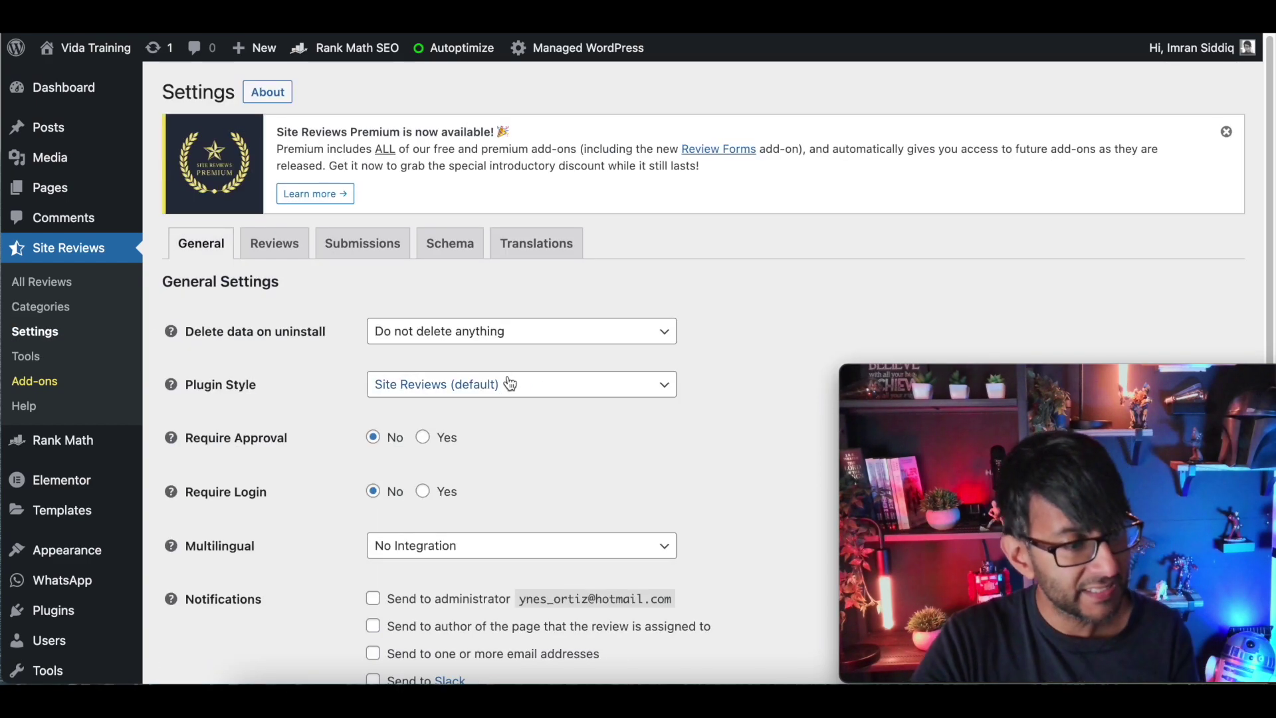
scroll(688, 448, "down", 1)
scroll(692, 453, "up", 1)
scroll(691, 453, "down", 1)
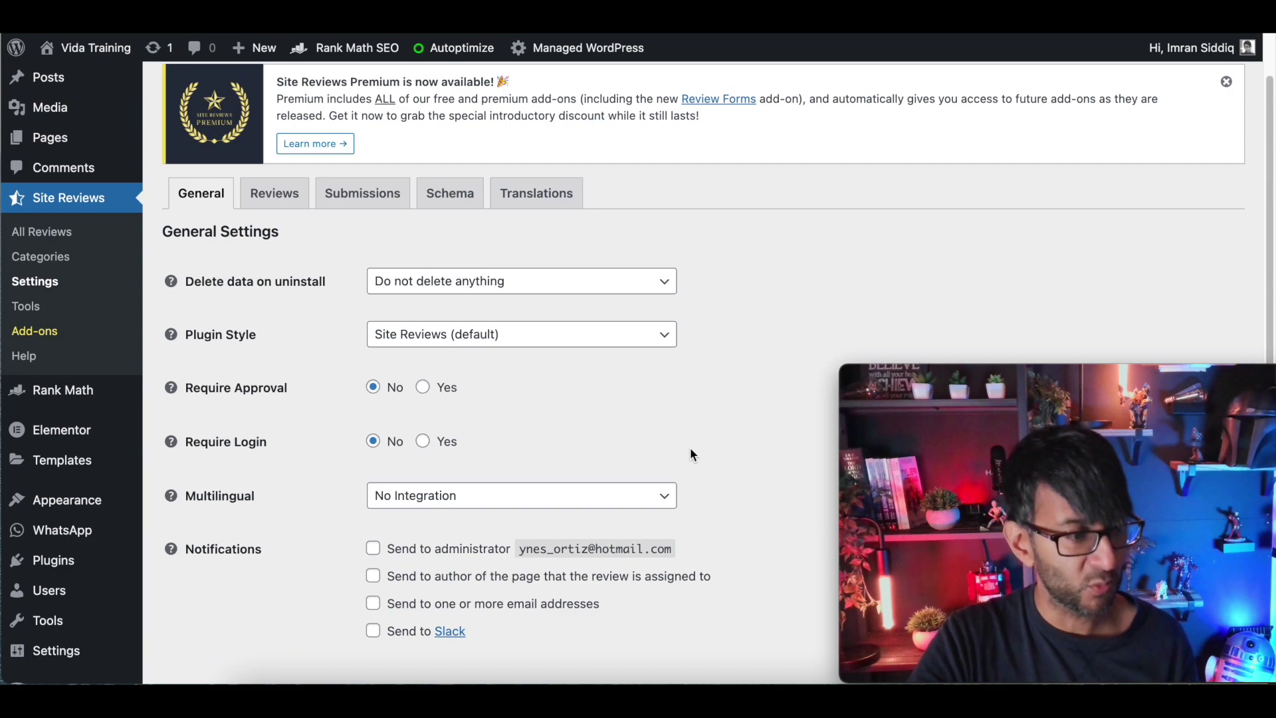
scroll(690, 455, "up", 1)
Keep Plugin Style set to Site Reviews (default), then go to the Reviews settings.
left_click(638, 367)
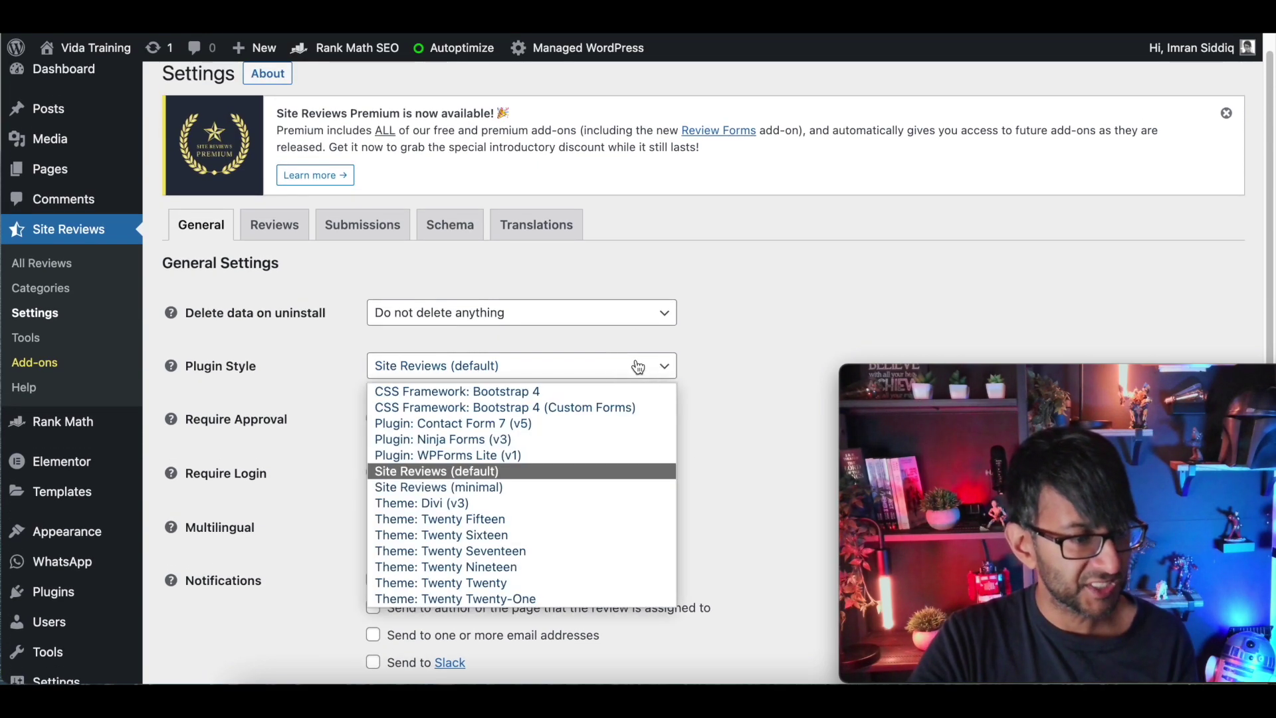
left_click(607, 472)
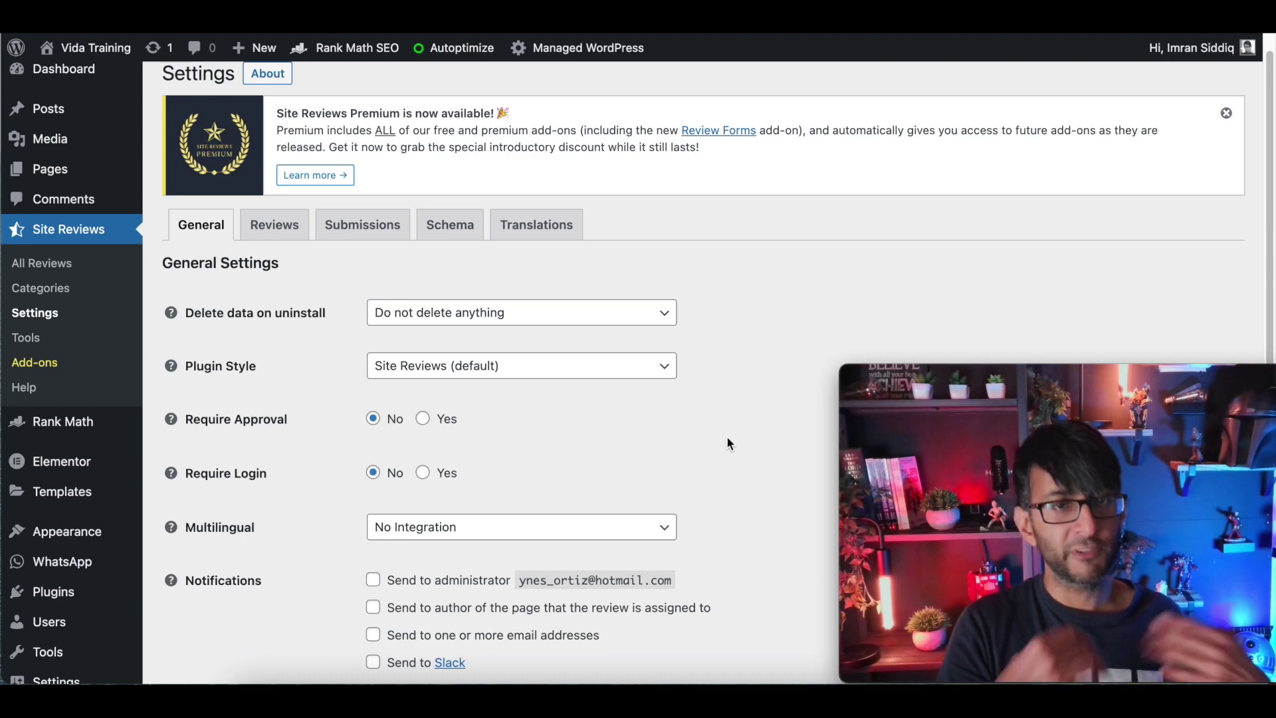
left_click(598, 371)
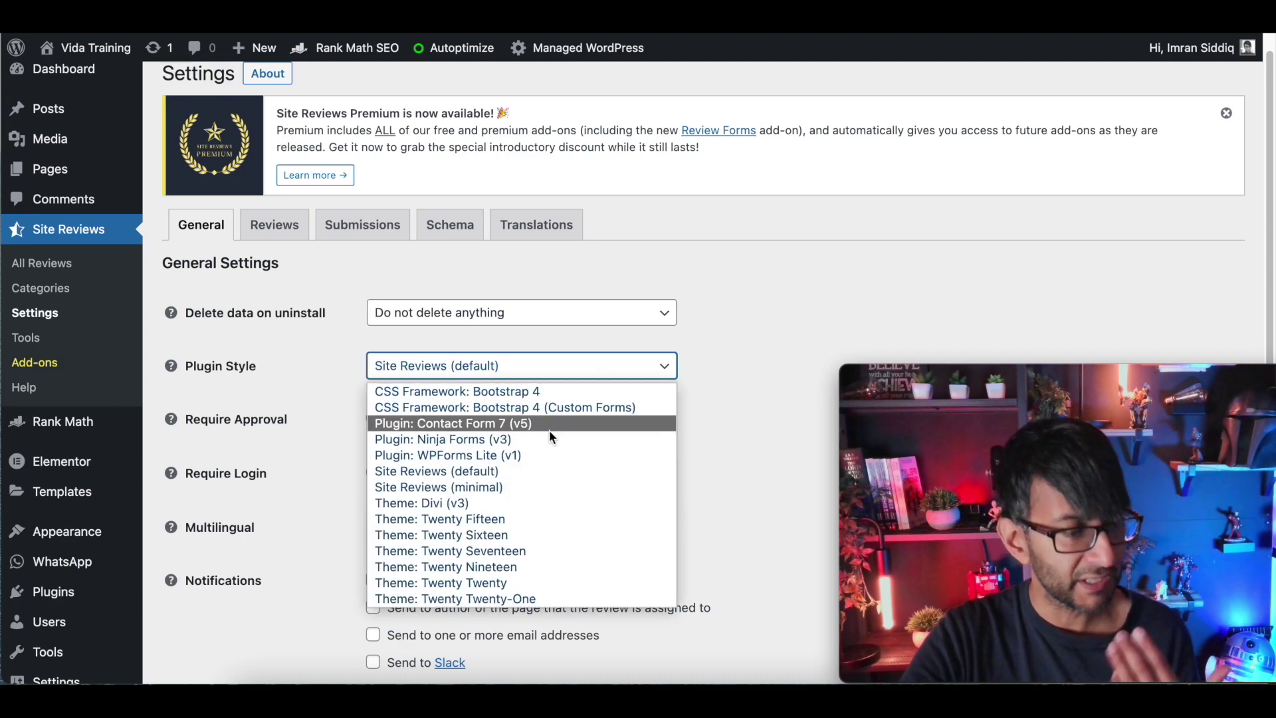
left_click(552, 469)
scroll(672, 449, "down", 1)
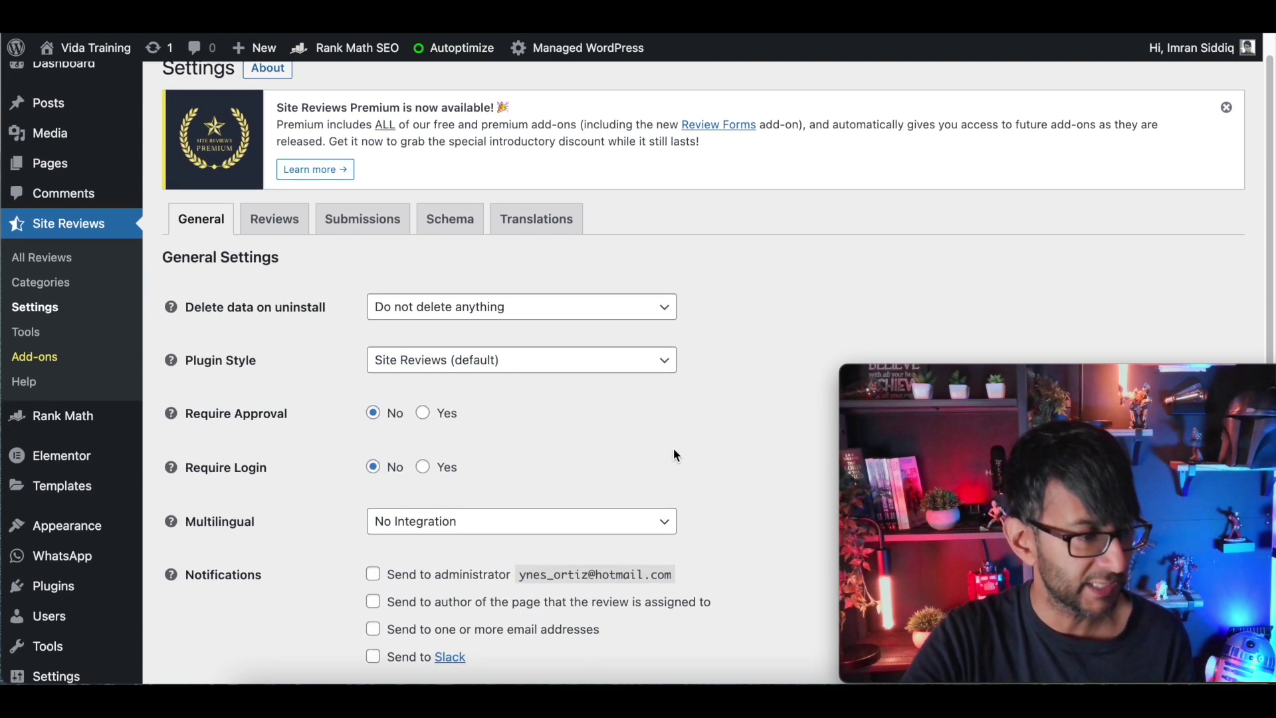
scroll(673, 454, "down", 3)
scroll(660, 467, "up", 1)
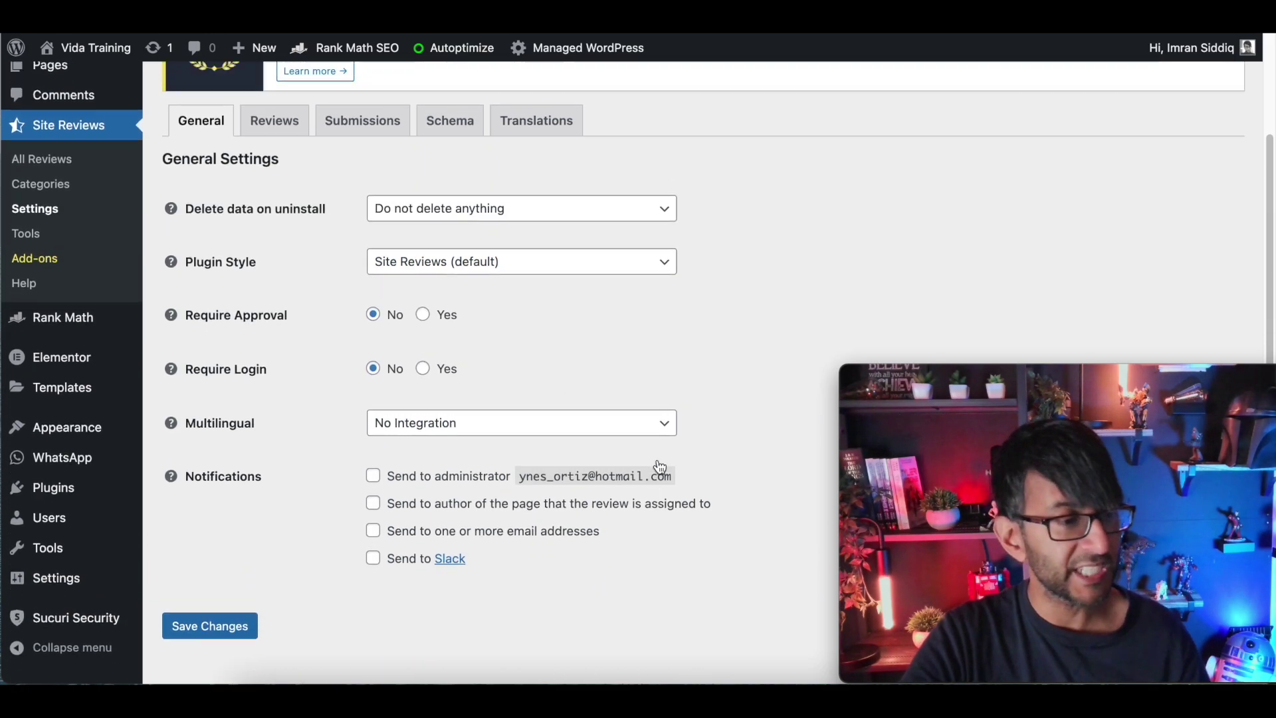
scroll(659, 466, "up", 2)
left_click(262, 193)
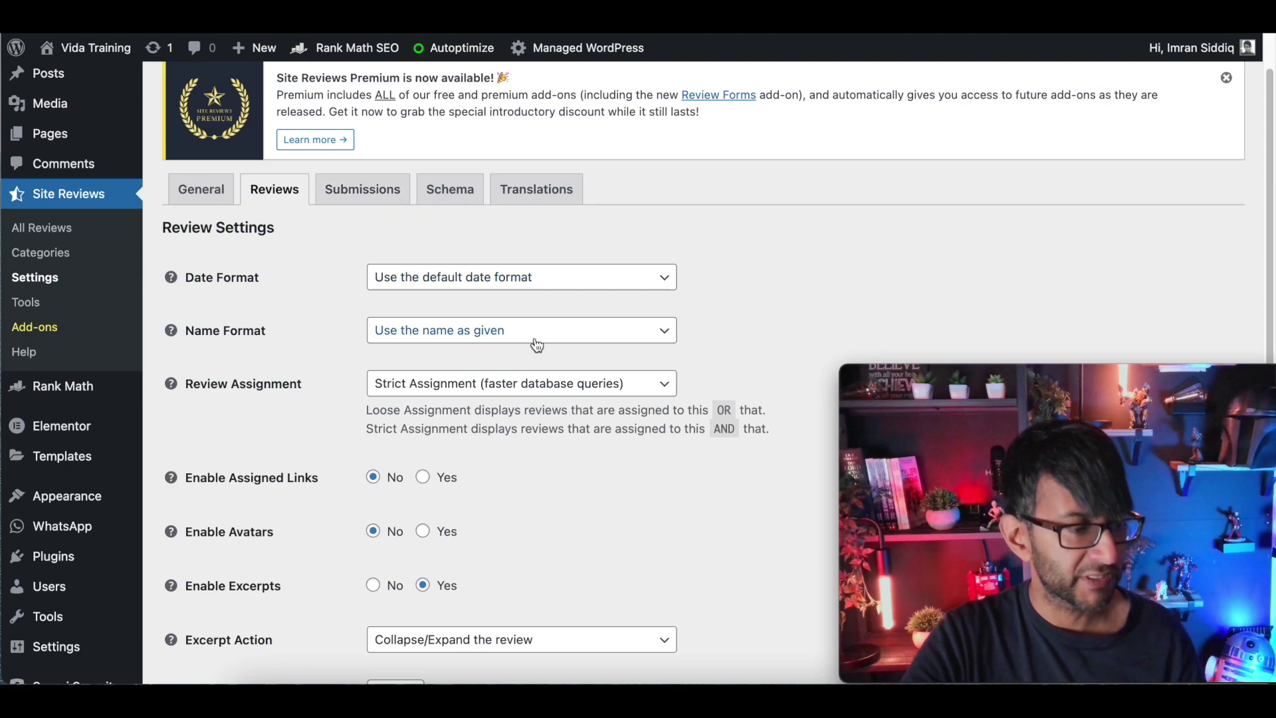
In the Submissions settings, untick Title under Required Fields.
scroll(584, 399, "down", 7)
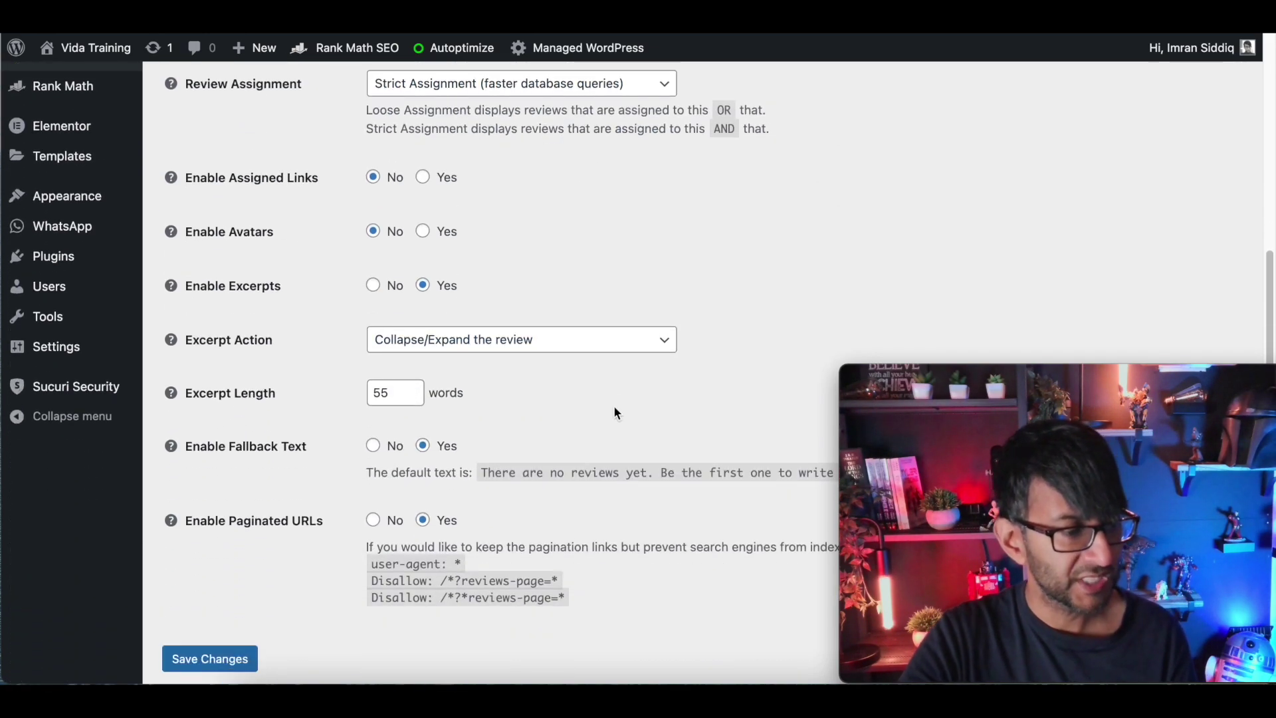
scroll(615, 412, "up", 5)
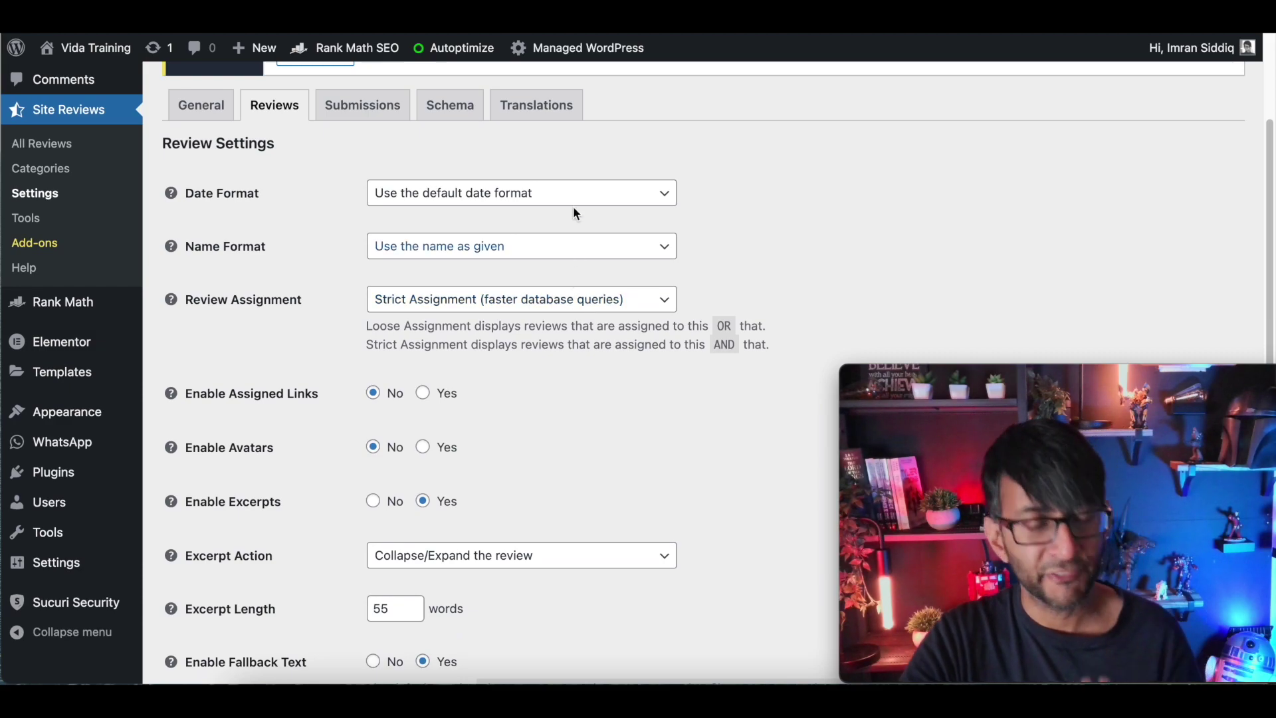
left_click(370, 99)
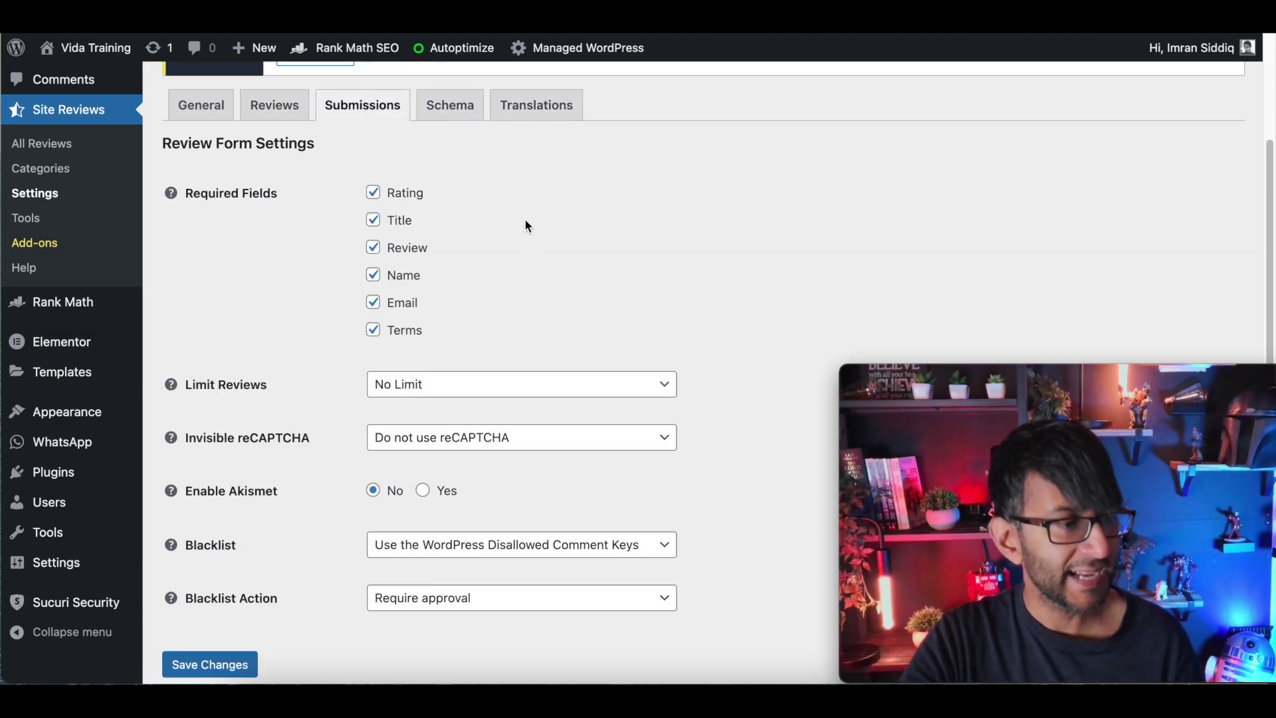
left_click(373, 219)
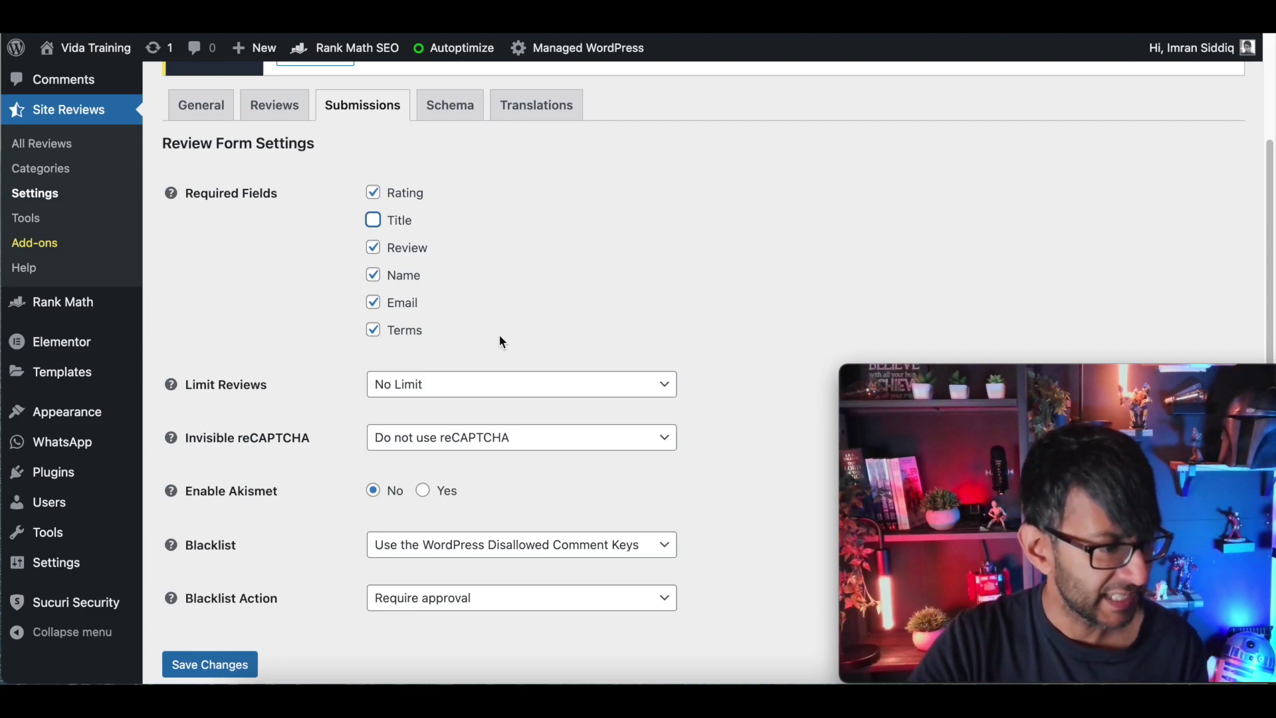
Go to the Site Reviews Tools page.
scroll(513, 456, "up", 1)
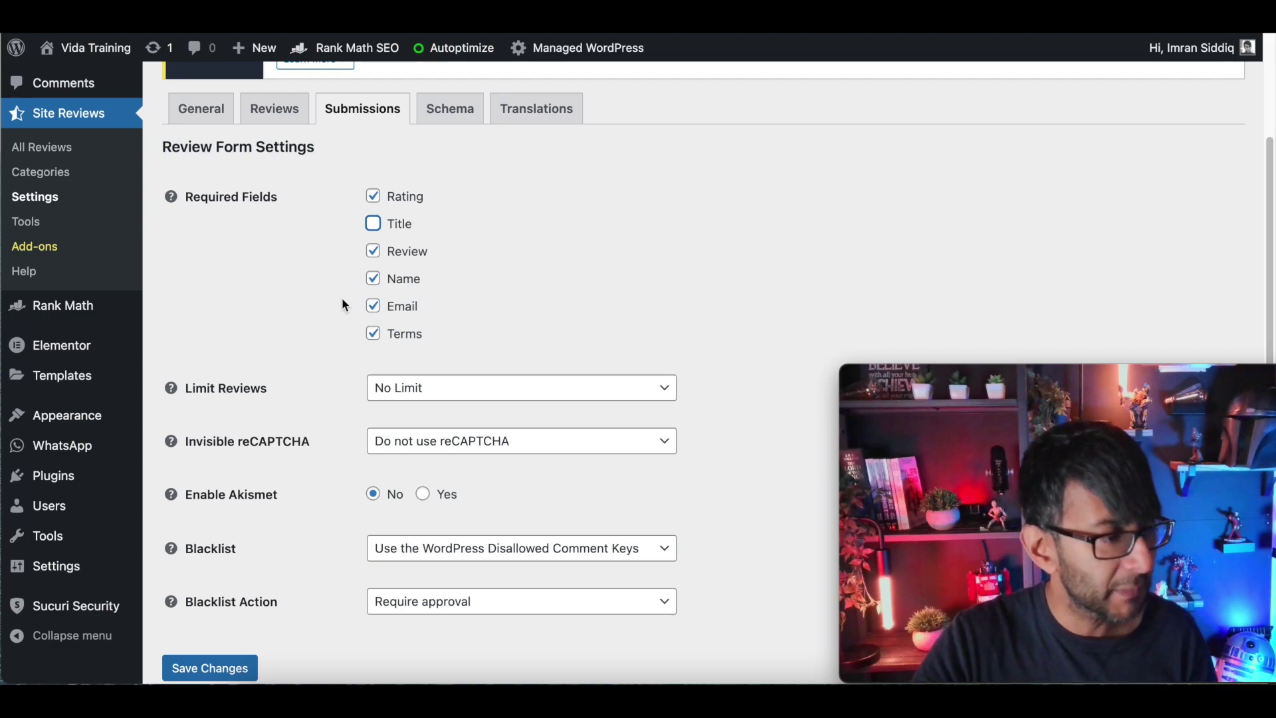
scroll(388, 246, "down", 1)
scroll(391, 244, "down", 2)
scroll(516, 273, "up", 3)
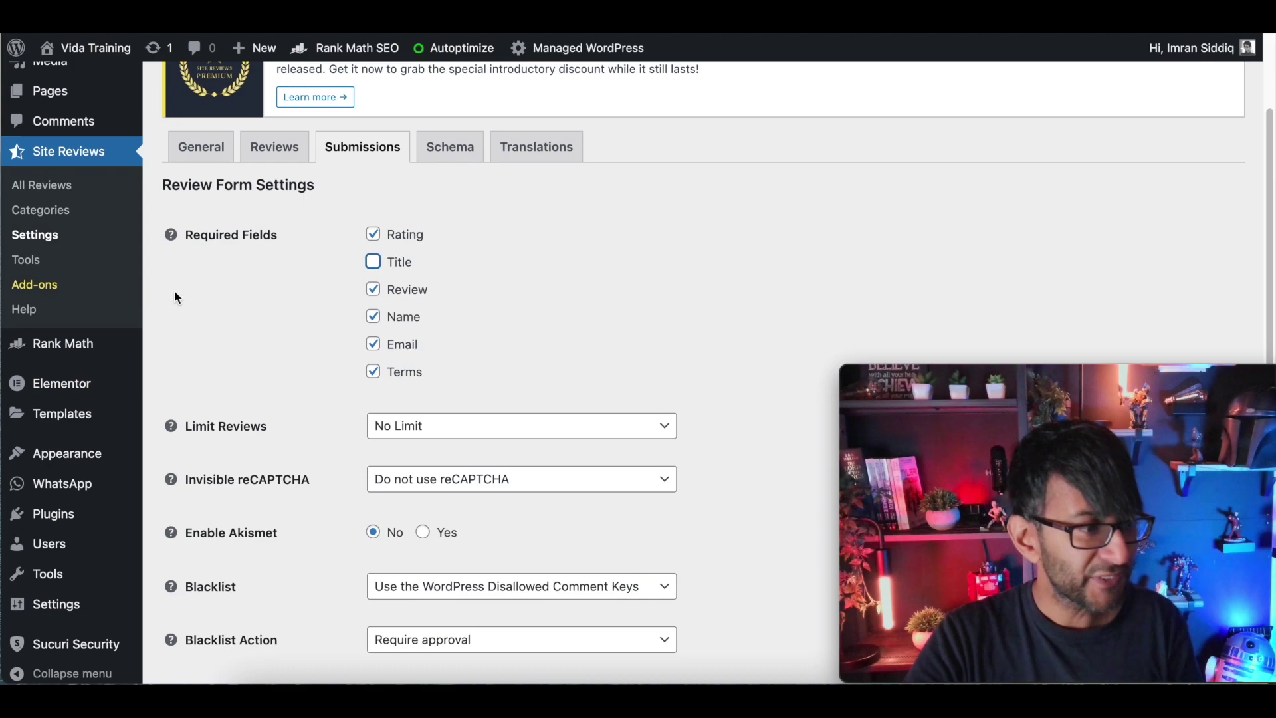
left_click(47, 267)
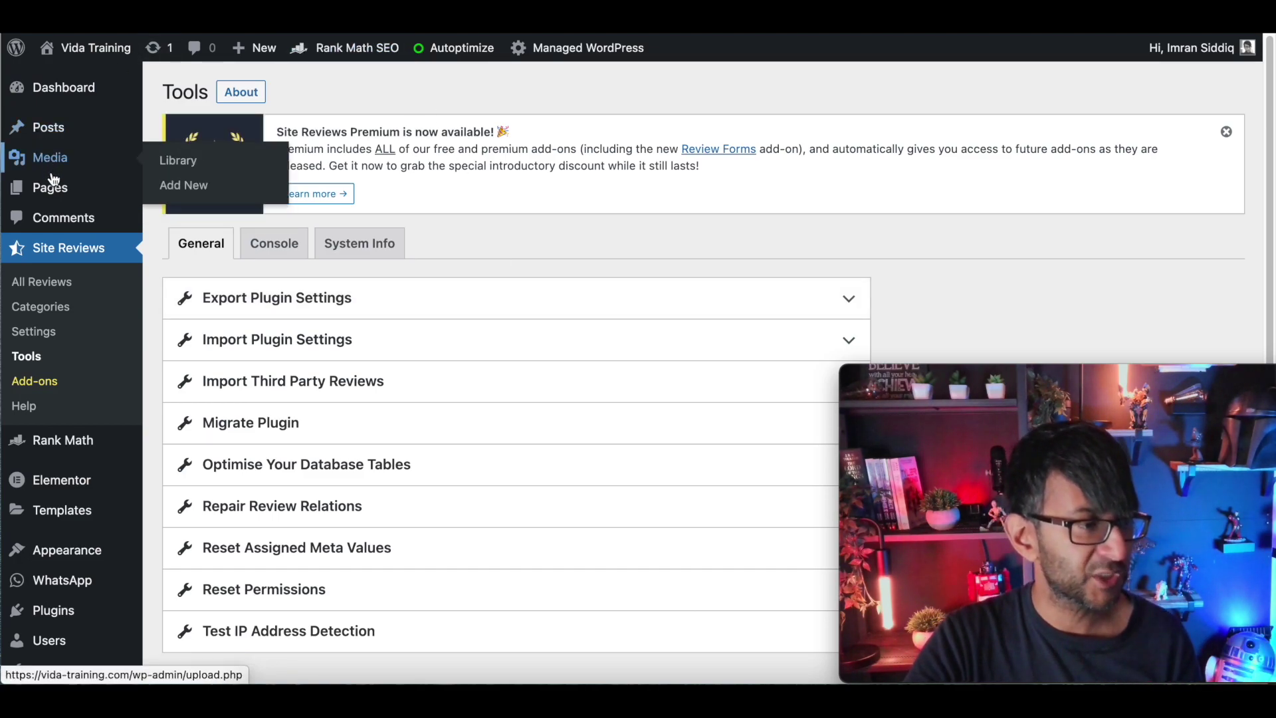
Open the VIDA page in Elementor and filter the widget list by 'review'.
mouse_move(50, 188)
left_click(187, 193)
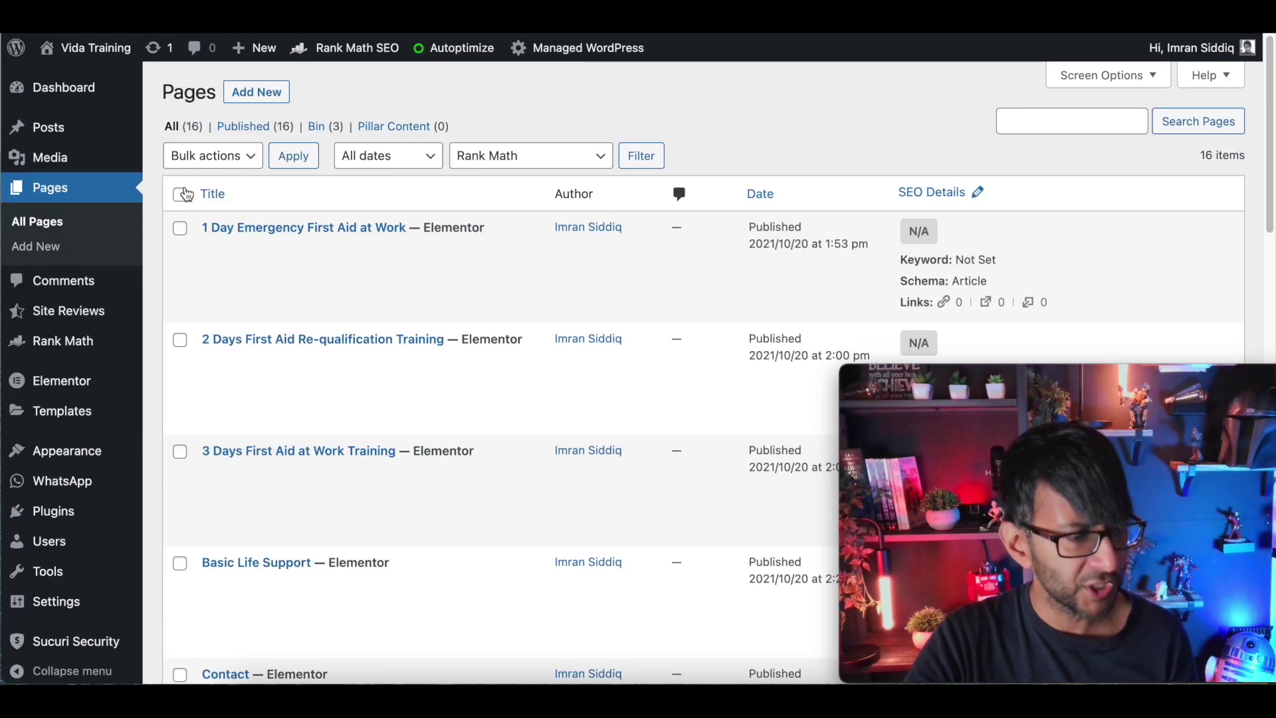
scroll(427, 427, "down", 5)
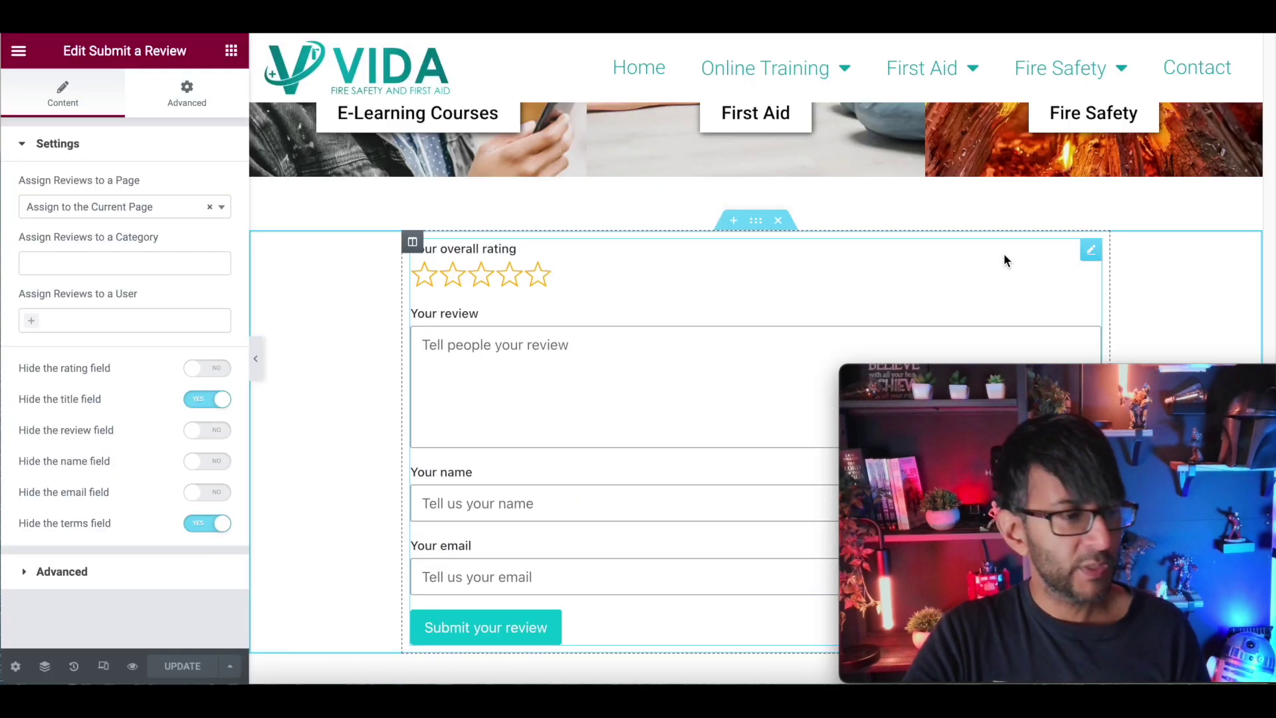
left_click(231, 51)
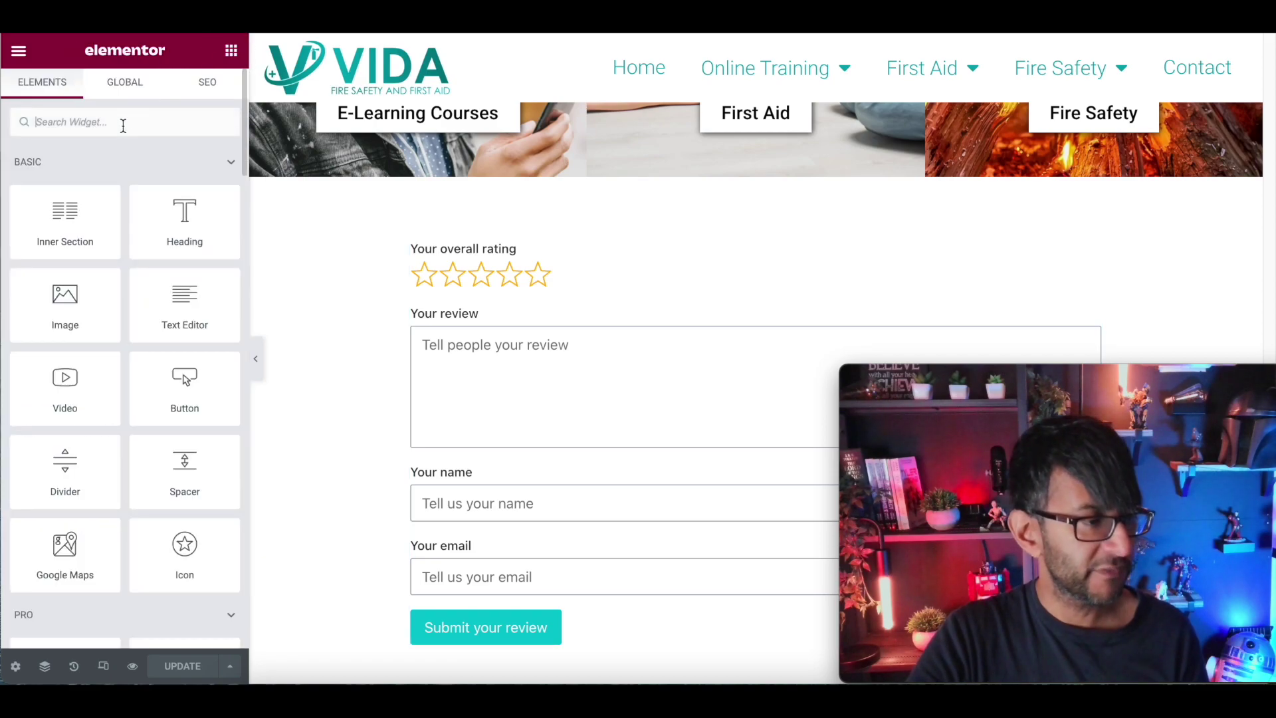
type("review")
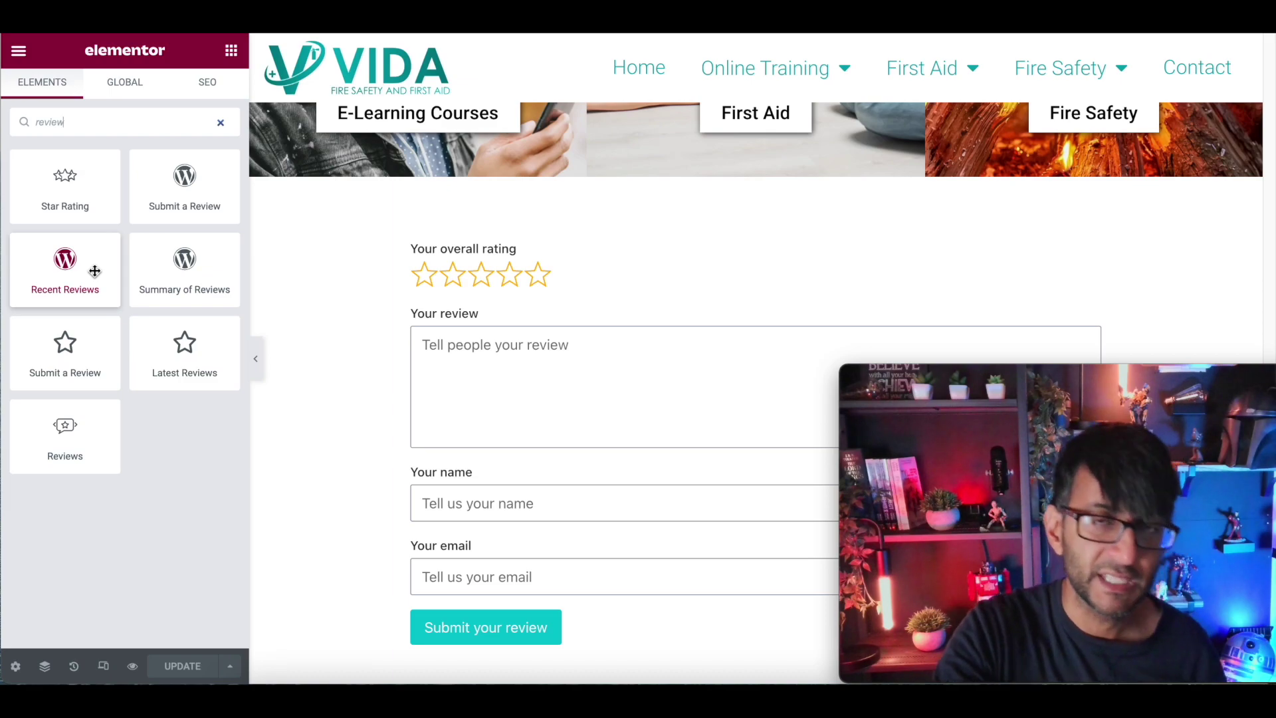
Place a Recent Reviews widget above the review form, titled 'sdss'.
left_click_drag(94, 270, 706, 266)
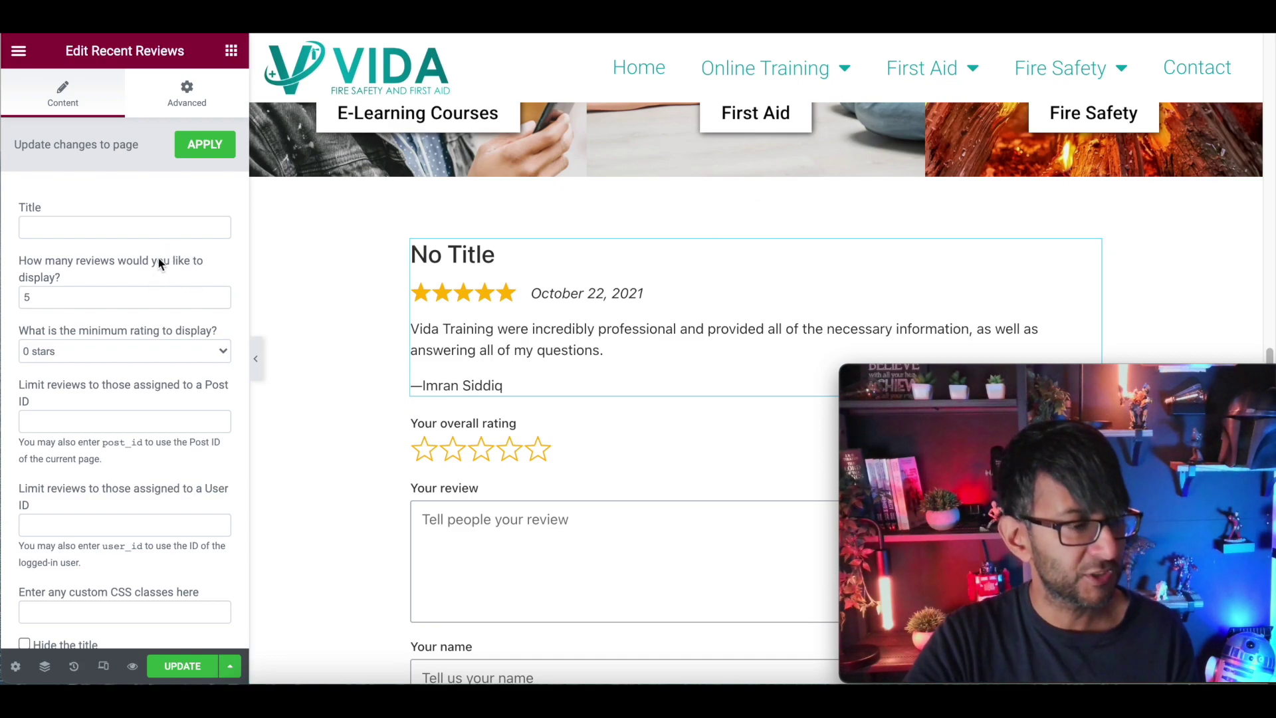
left_click(168, 229)
type("sdss")
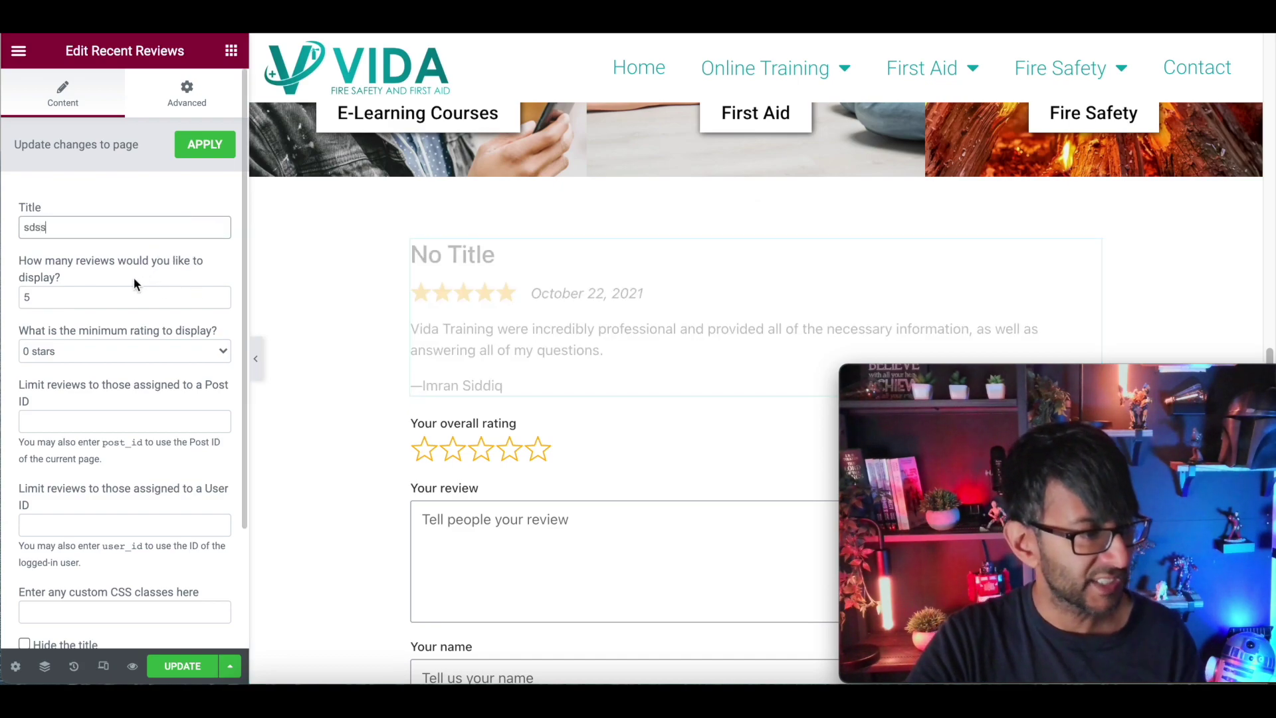
left_click(124, 299)
Hide the reviews' title, date, links, avatar, author, responses and content.
scroll(135, 465, "down", 2)
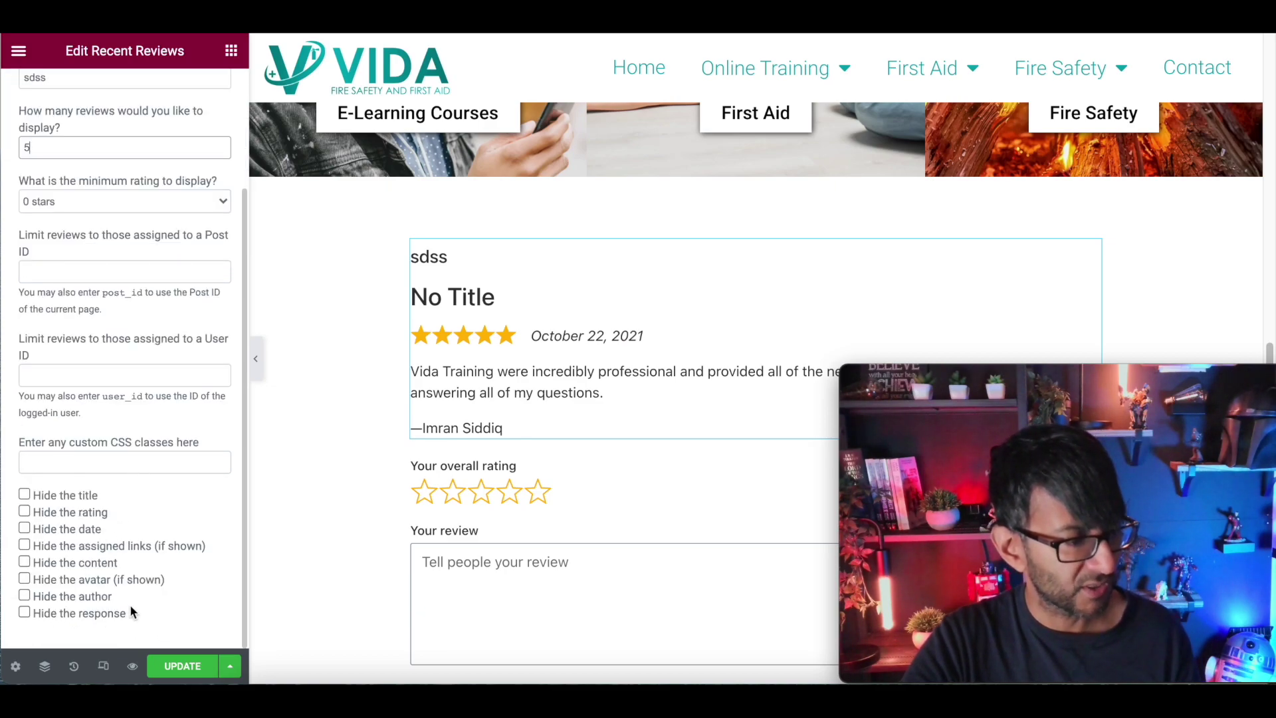
left_click(25, 495)
left_click(25, 531)
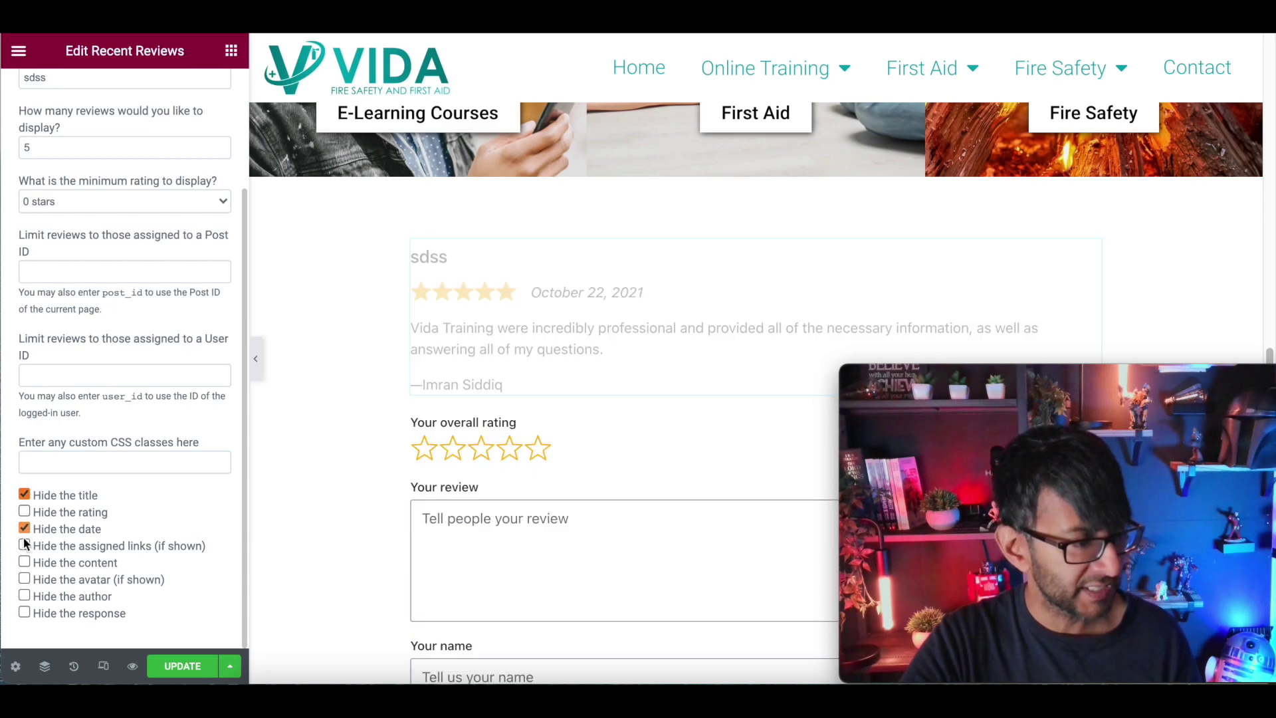
left_click(25, 545)
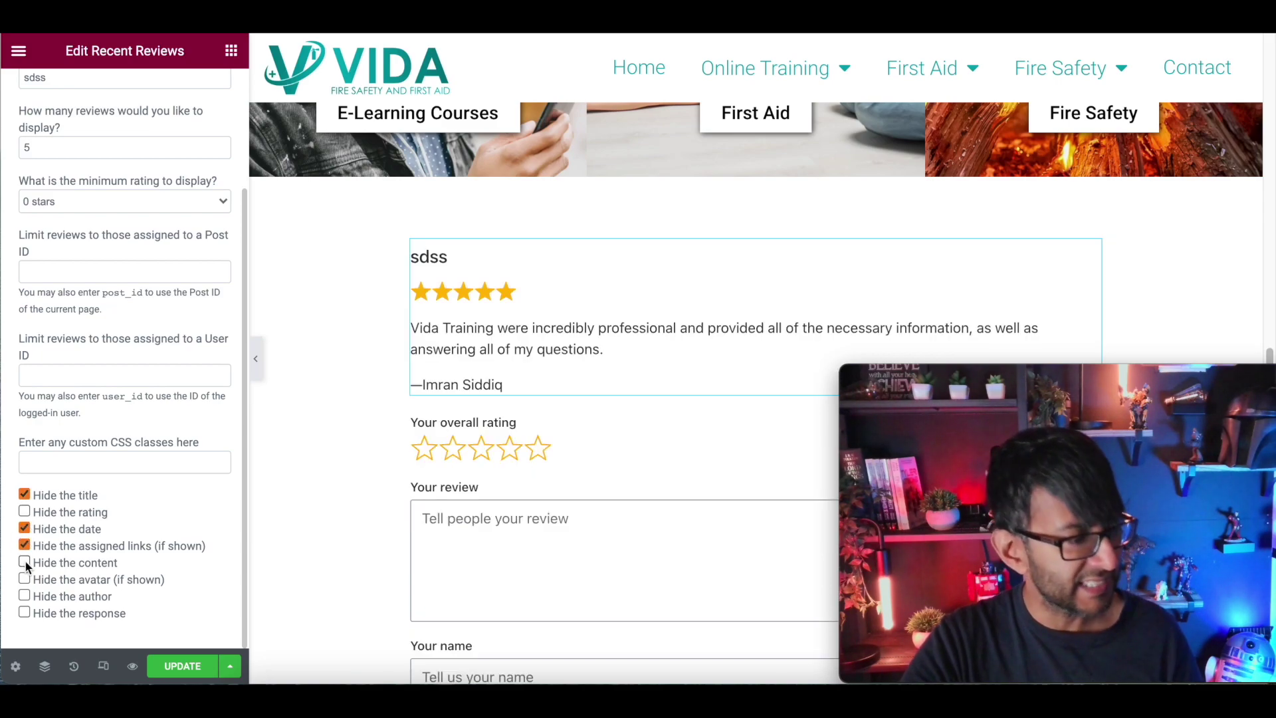
left_click(24, 579)
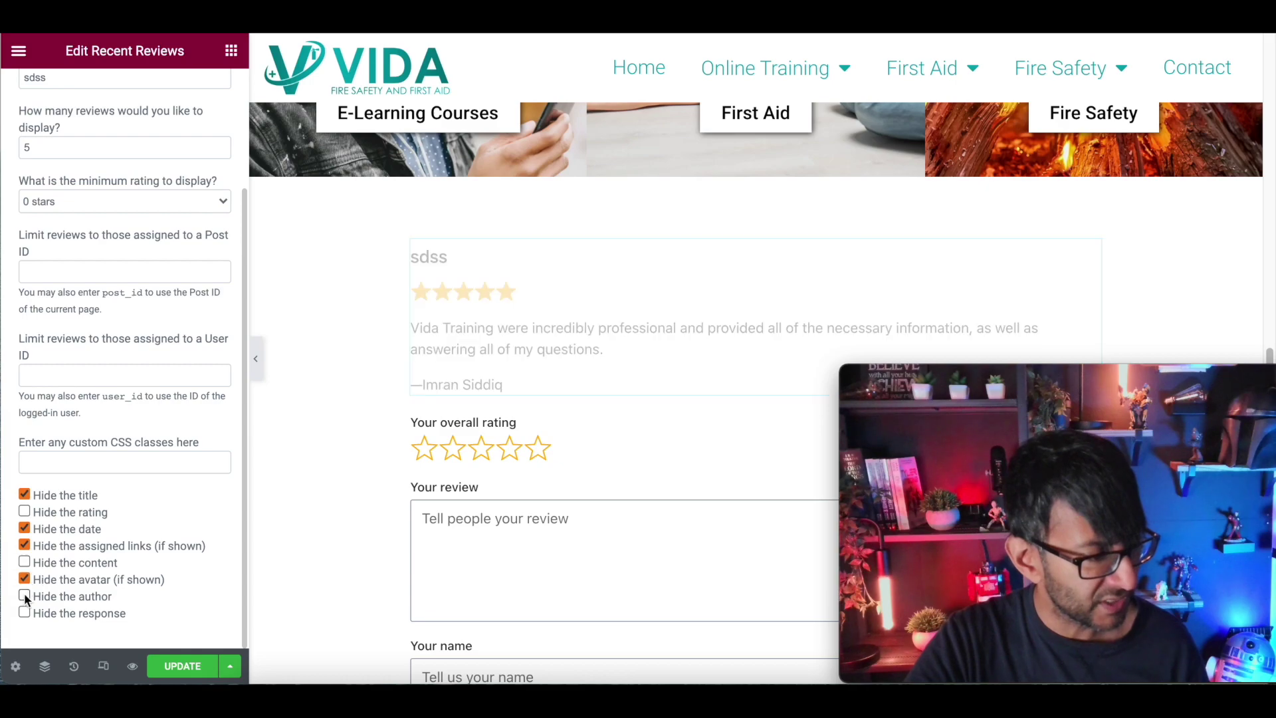
left_click(24, 596)
left_click(25, 612)
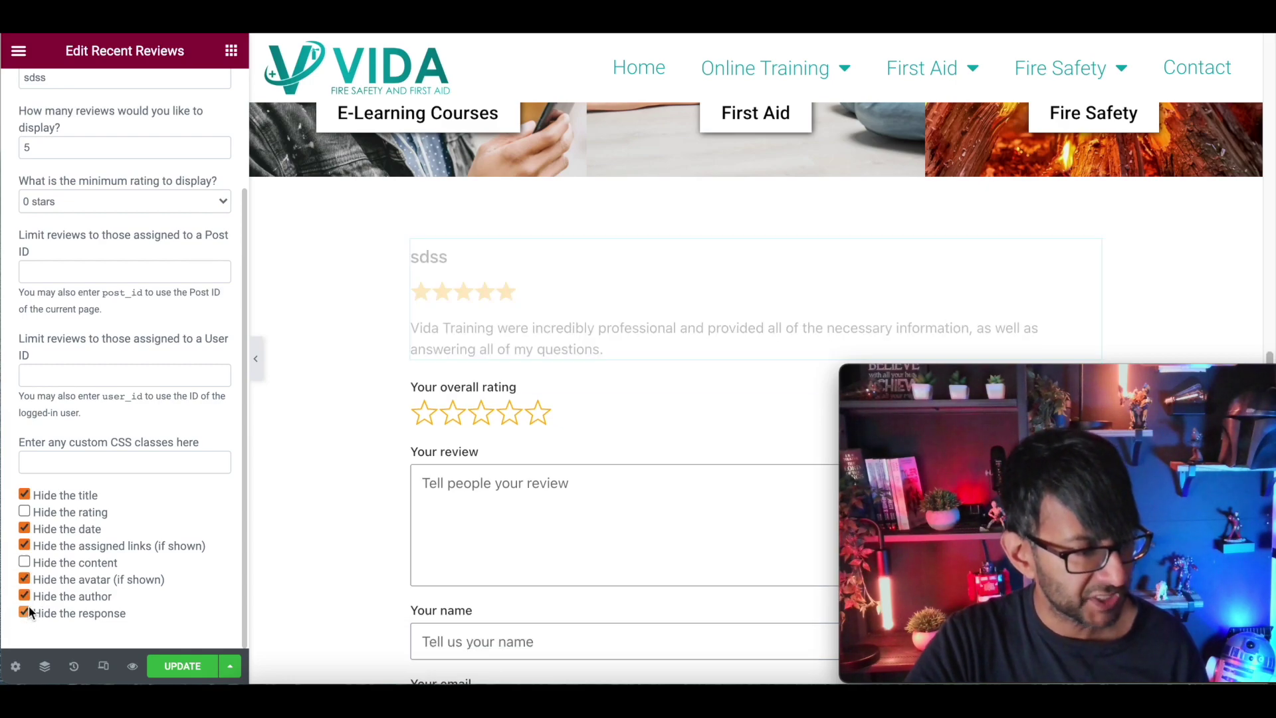
left_click(25, 563)
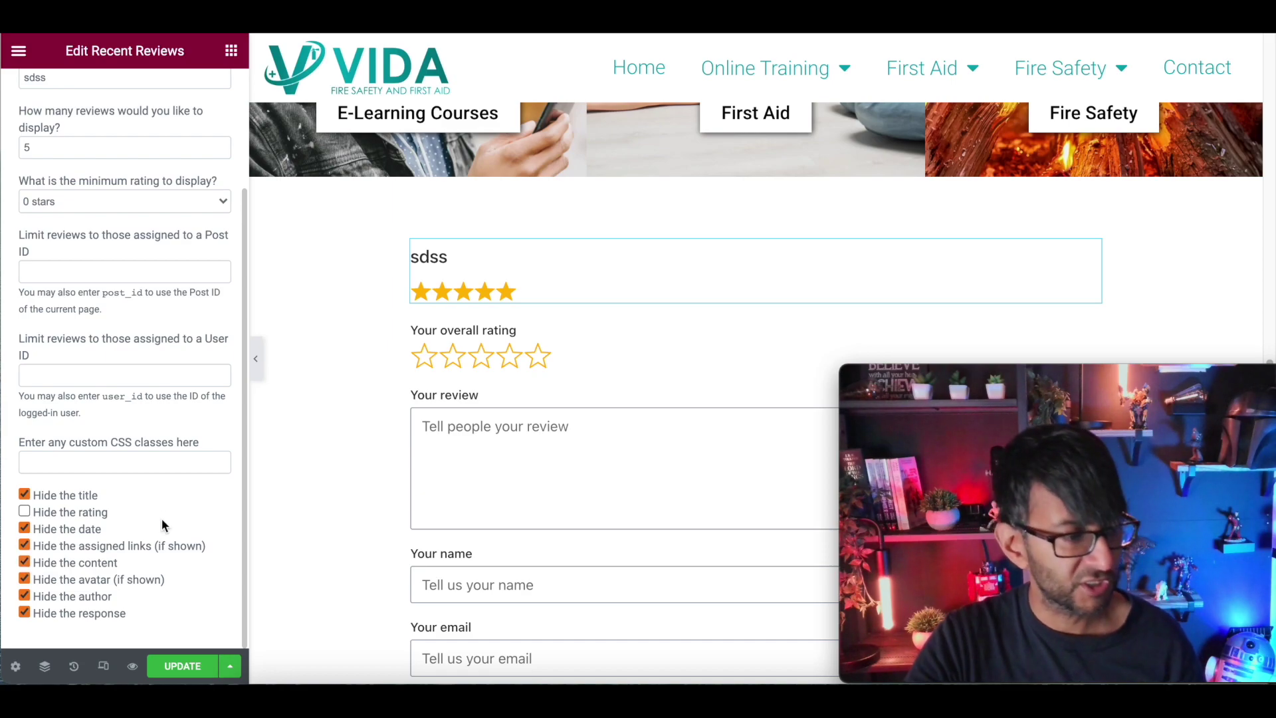
Leave the Recent Reviews minimum rating at 0 stars.
left_click(216, 206)
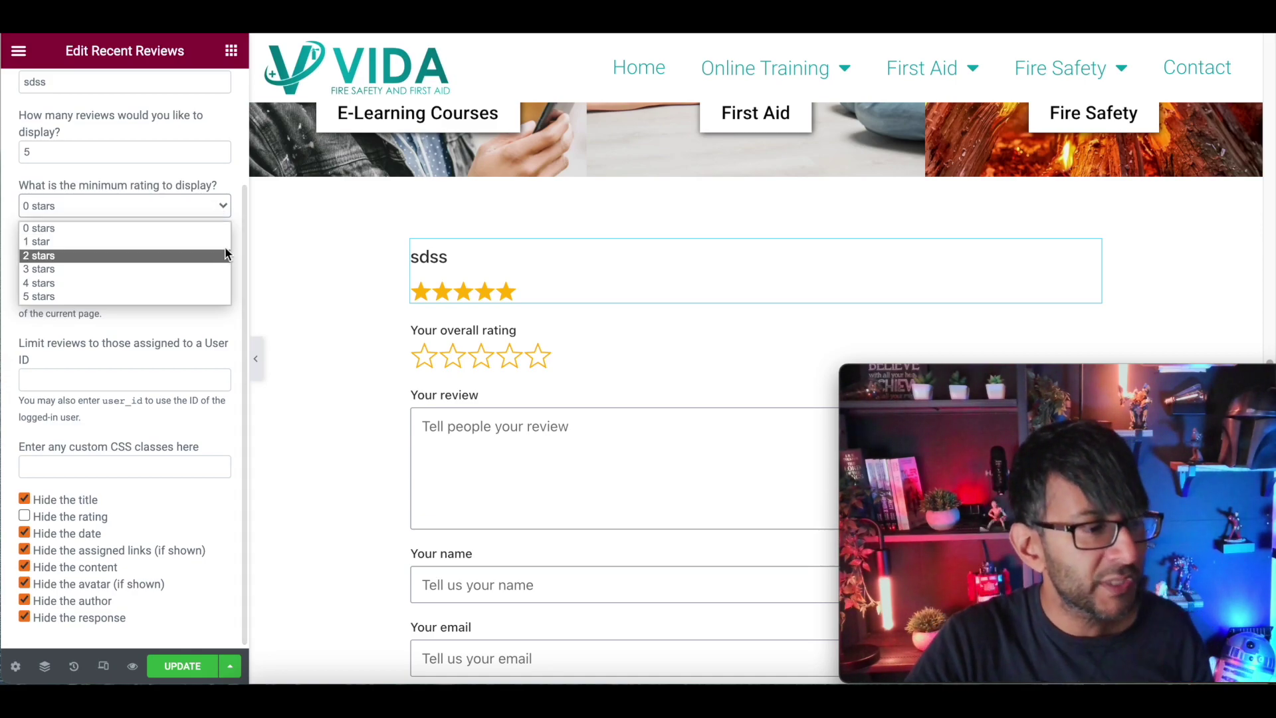
left_click(387, 193)
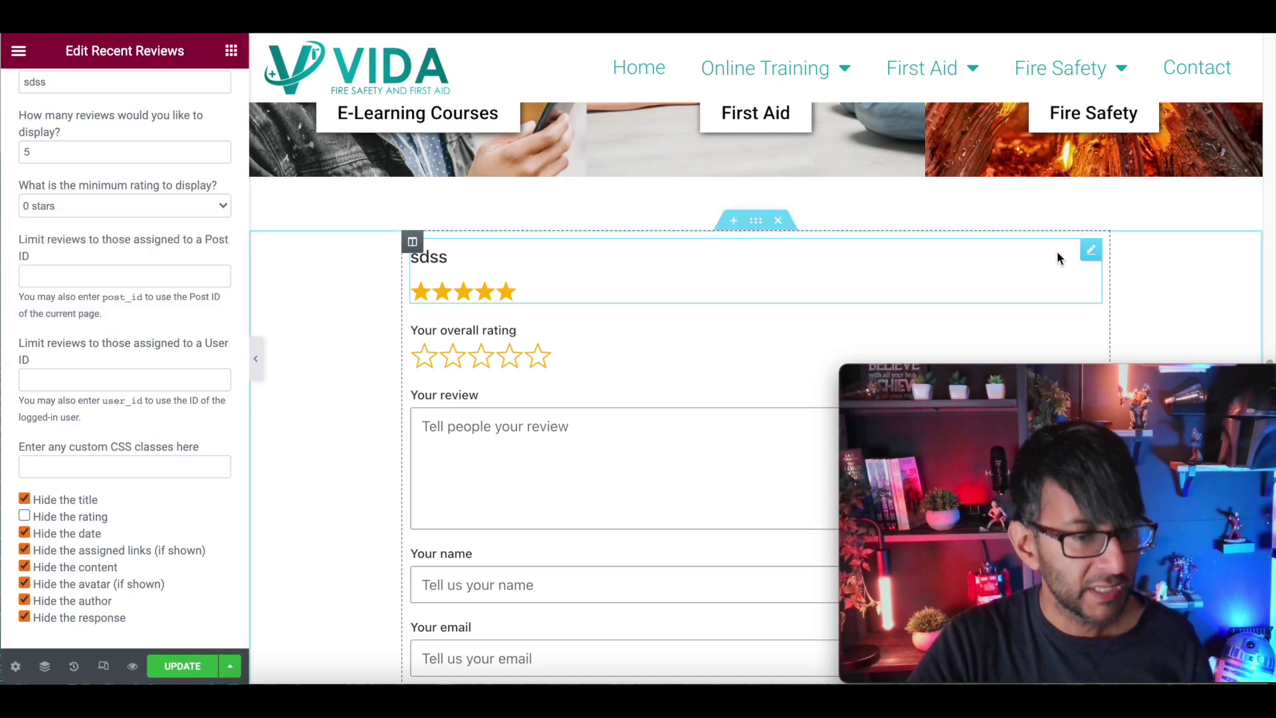
right_click(1090, 250)
Copy the Recent Reviews widget and delete it from the page.
left_click(1129, 324)
key("Delete")
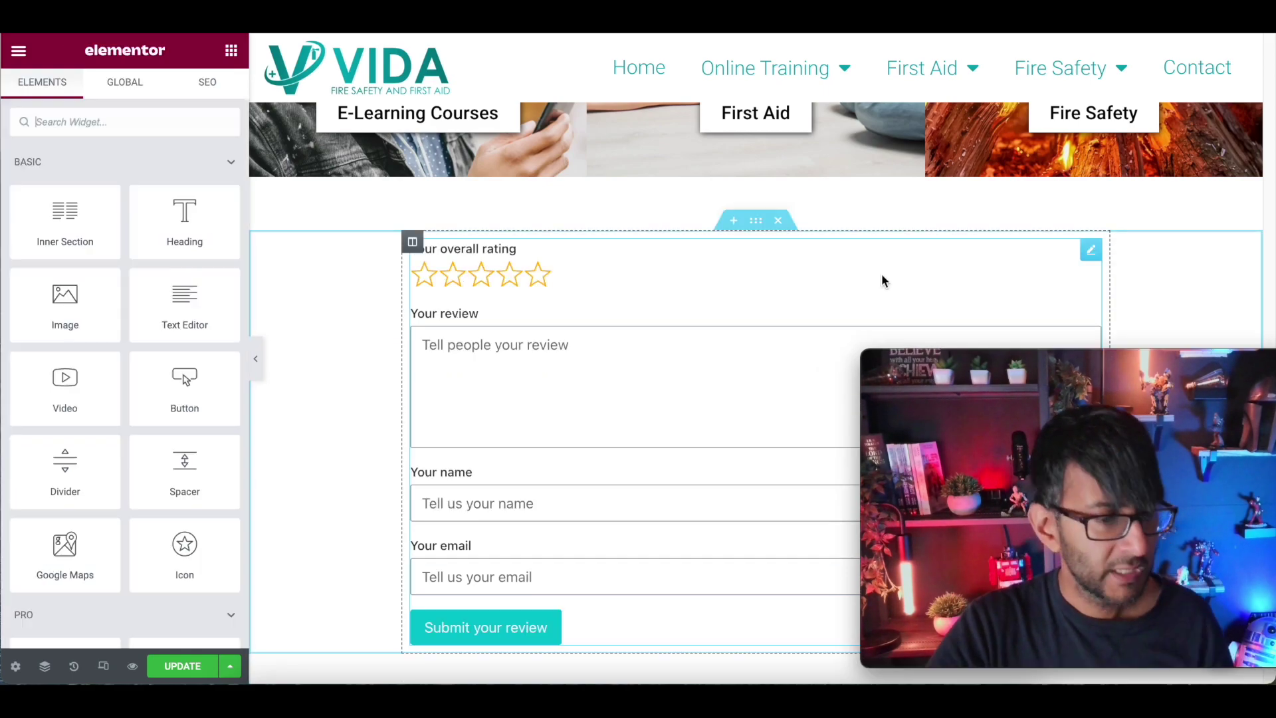
left_click(1093, 250)
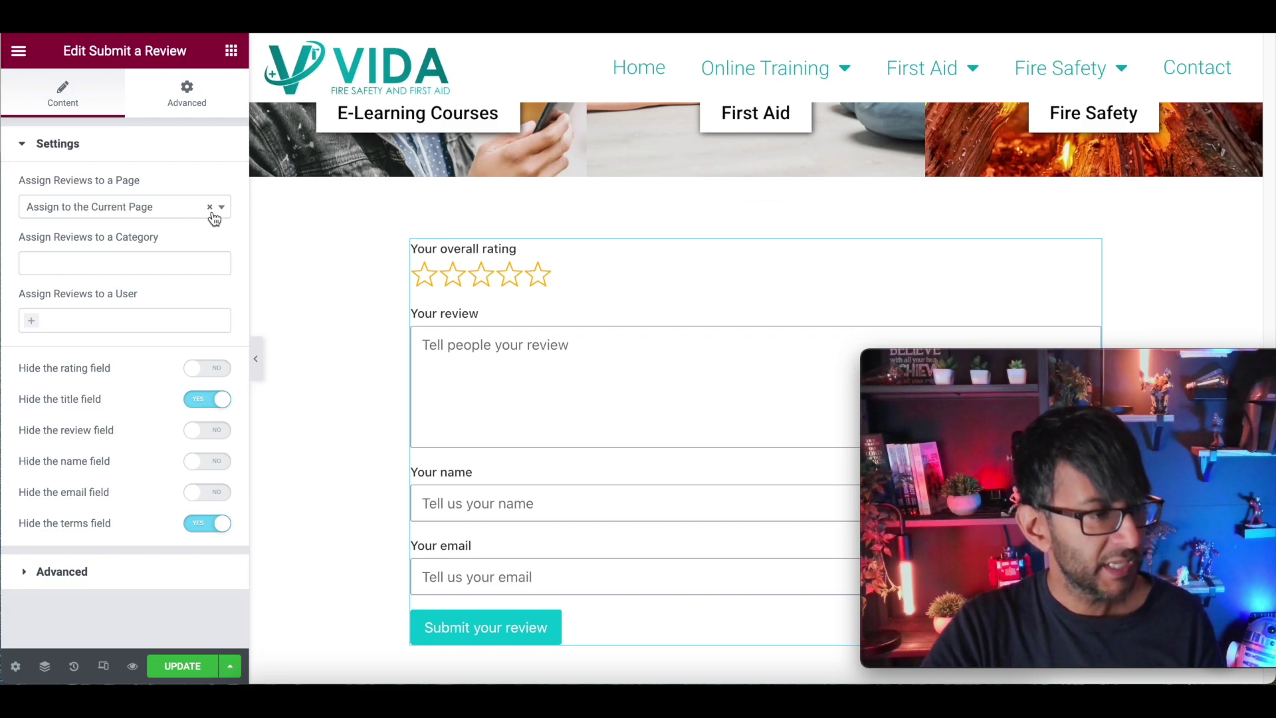
Keep Submit a Review assigned to the current page and hide its name and email fields.
left_click(222, 208)
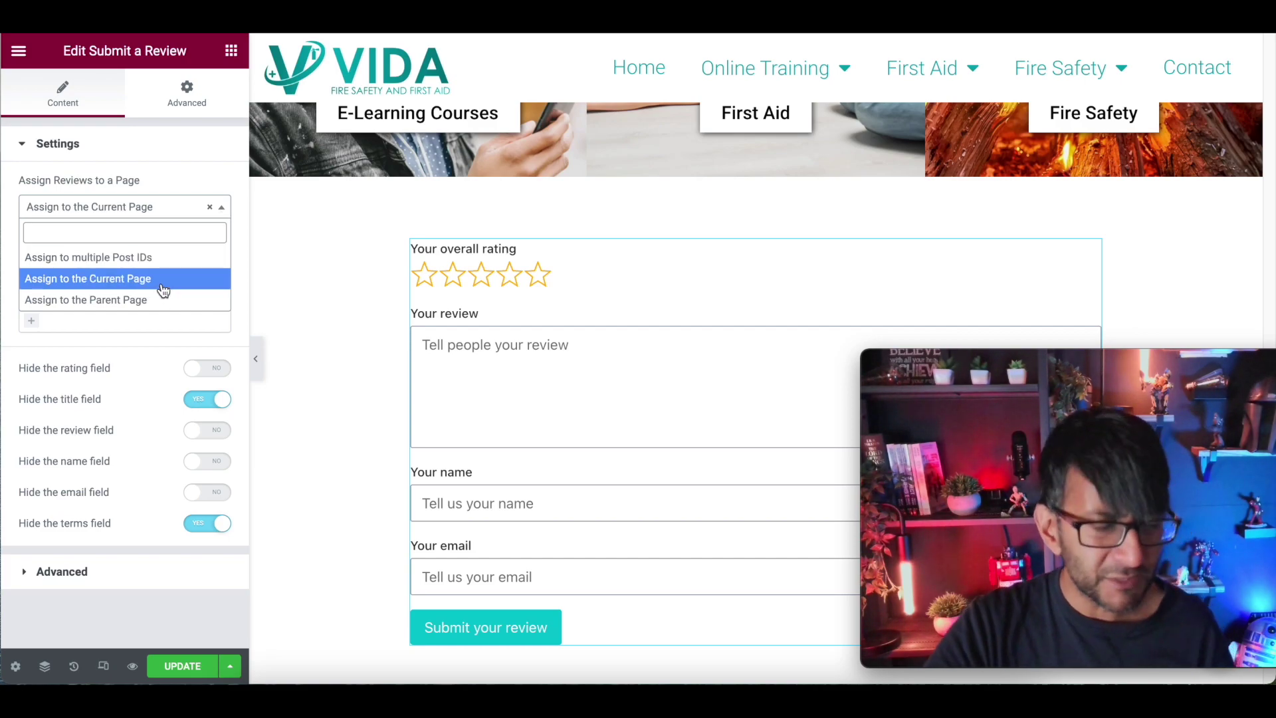
left_click(162, 290)
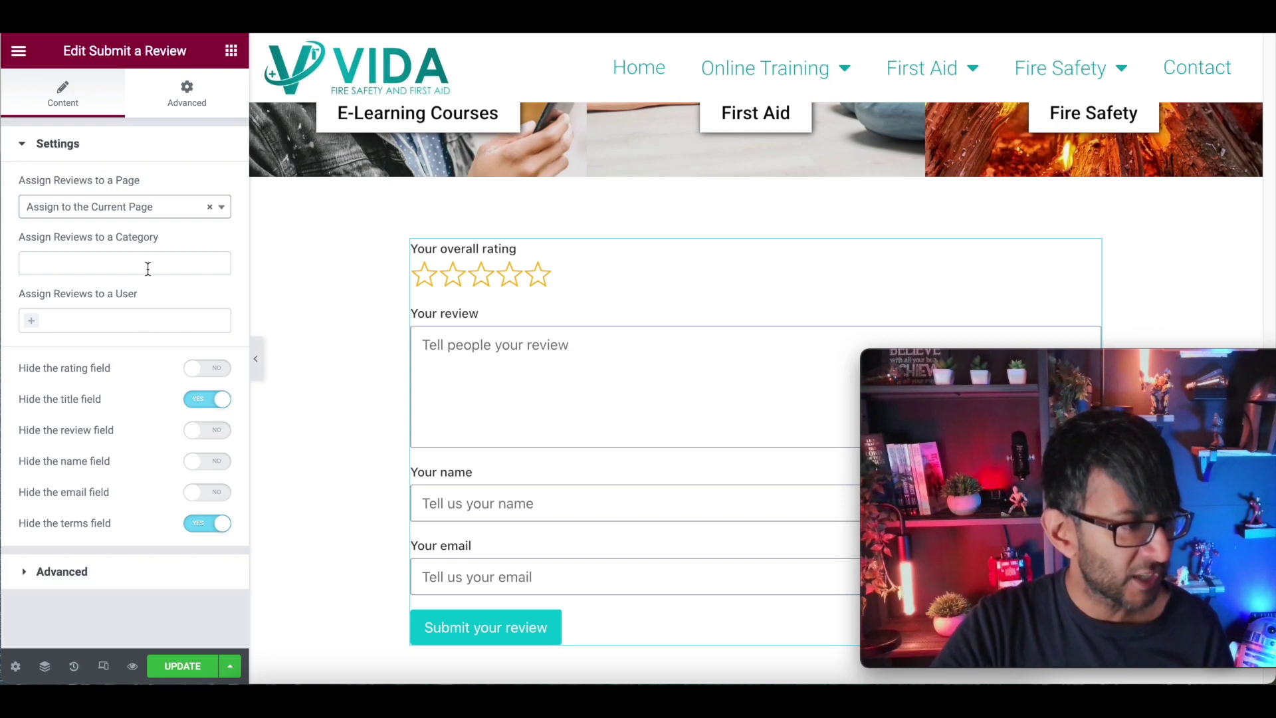
left_click(148, 265)
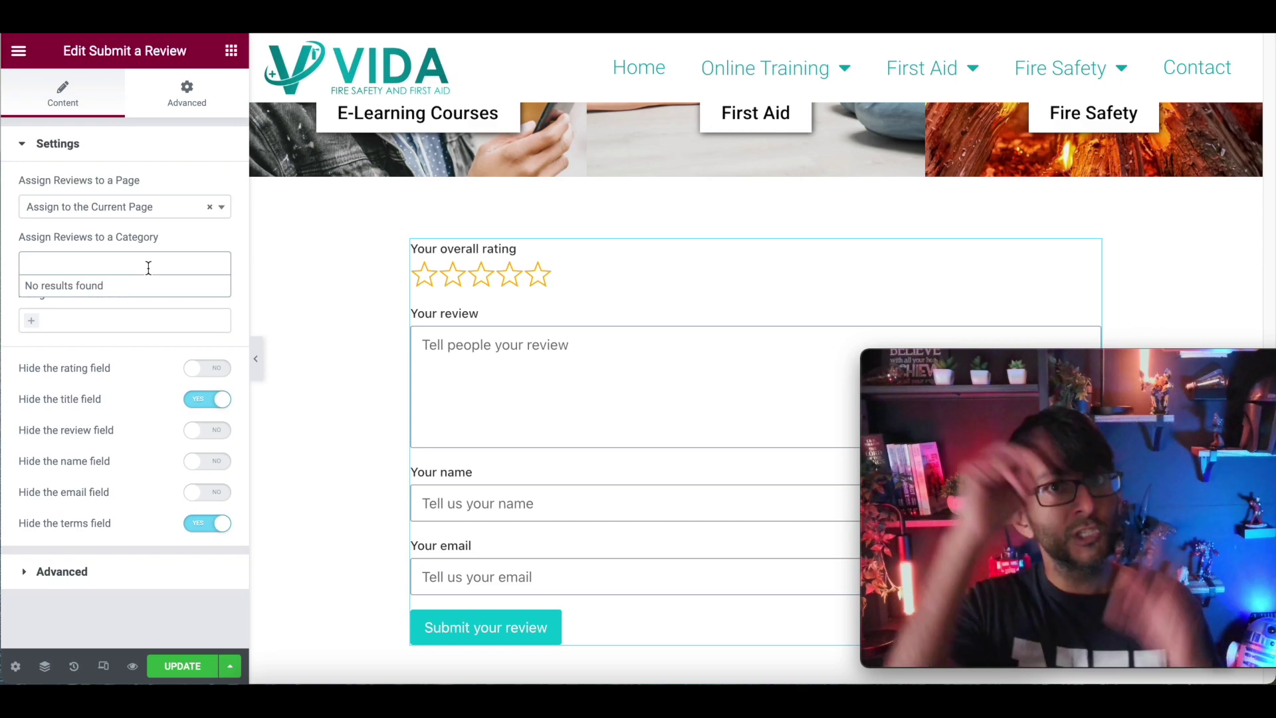
left_click(245, 245)
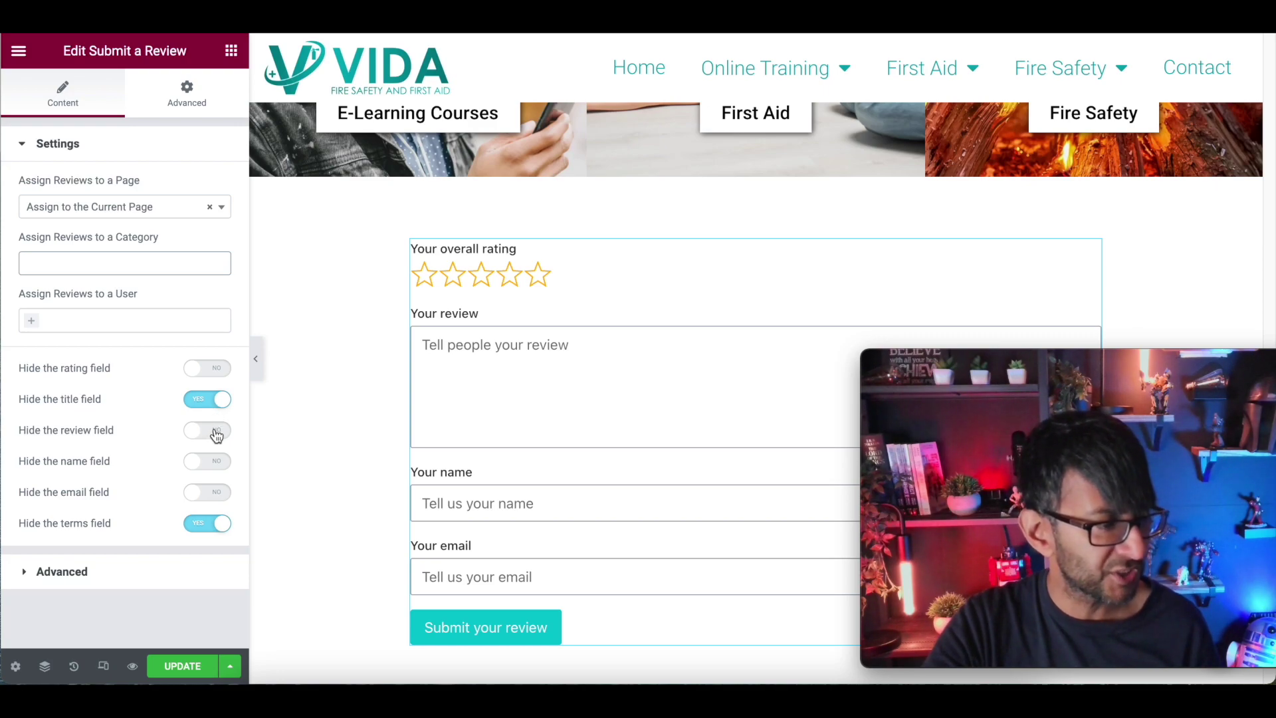
left_click(224, 500)
left_click(223, 467)
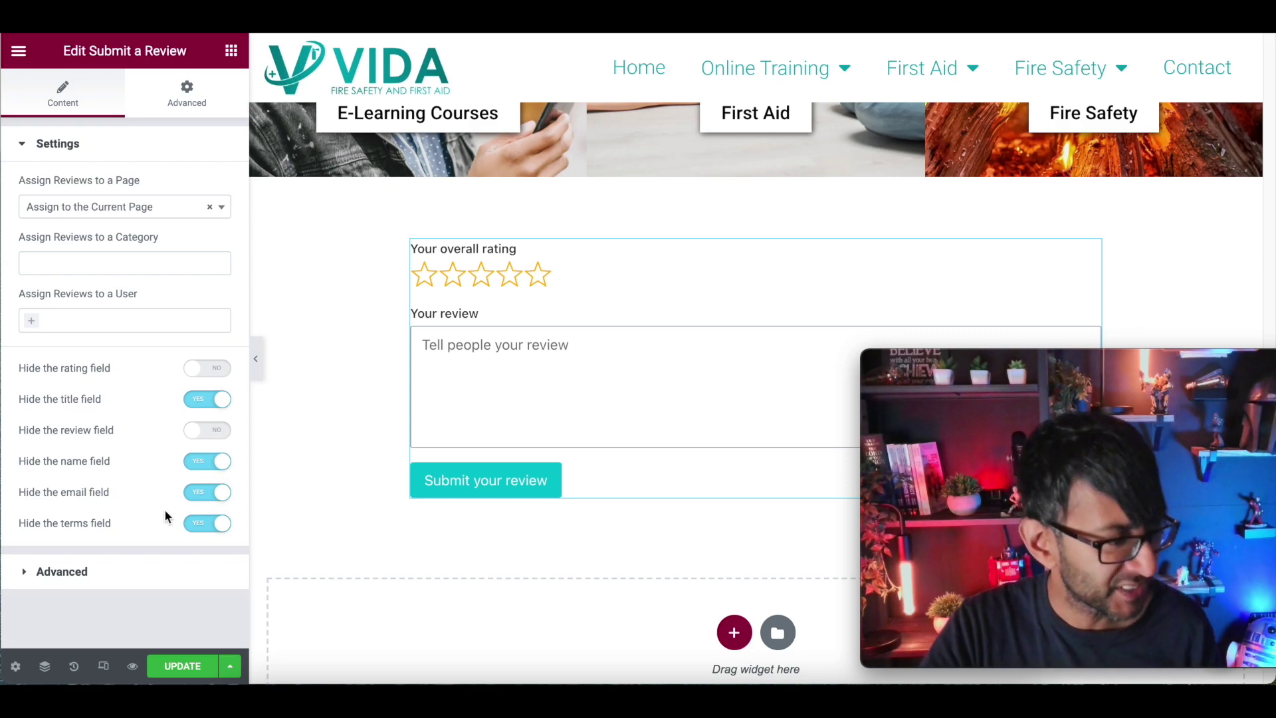
Show the Submit a Review widget's Advanced tab with margin, padding, Z-index and CSS.
left_click(130, 579)
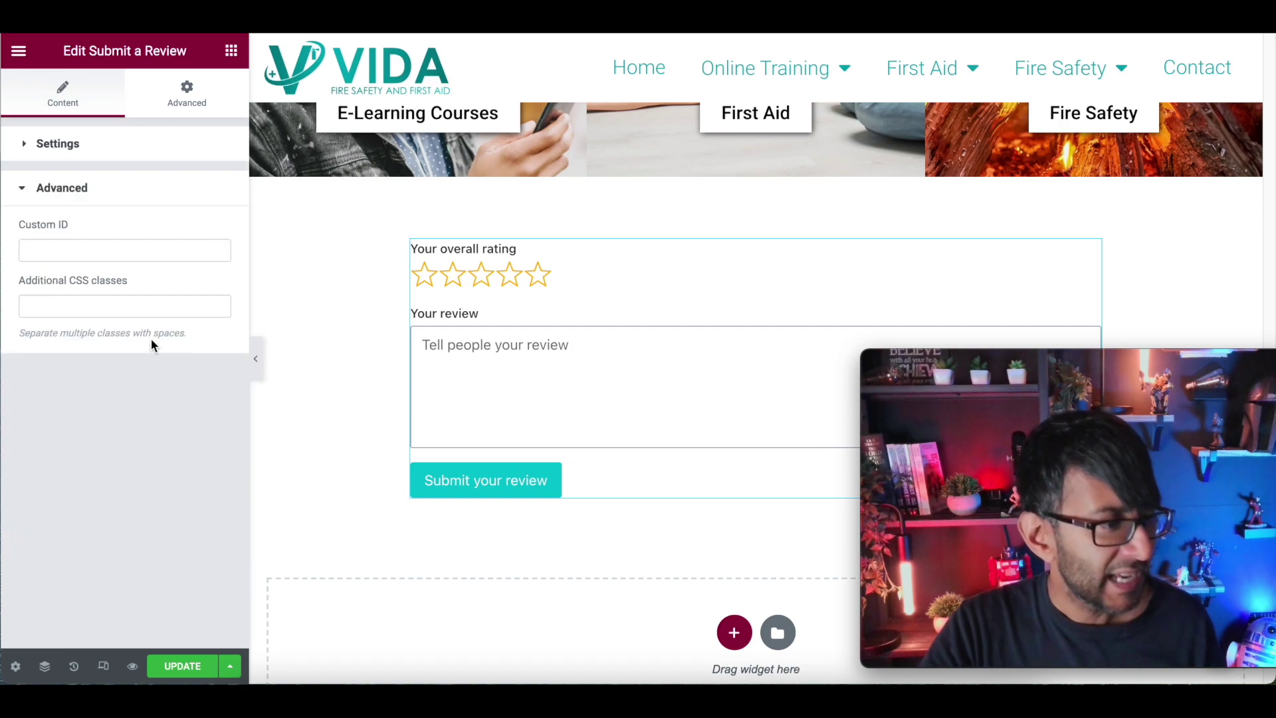
left_click(130, 161)
left_click(221, 105)
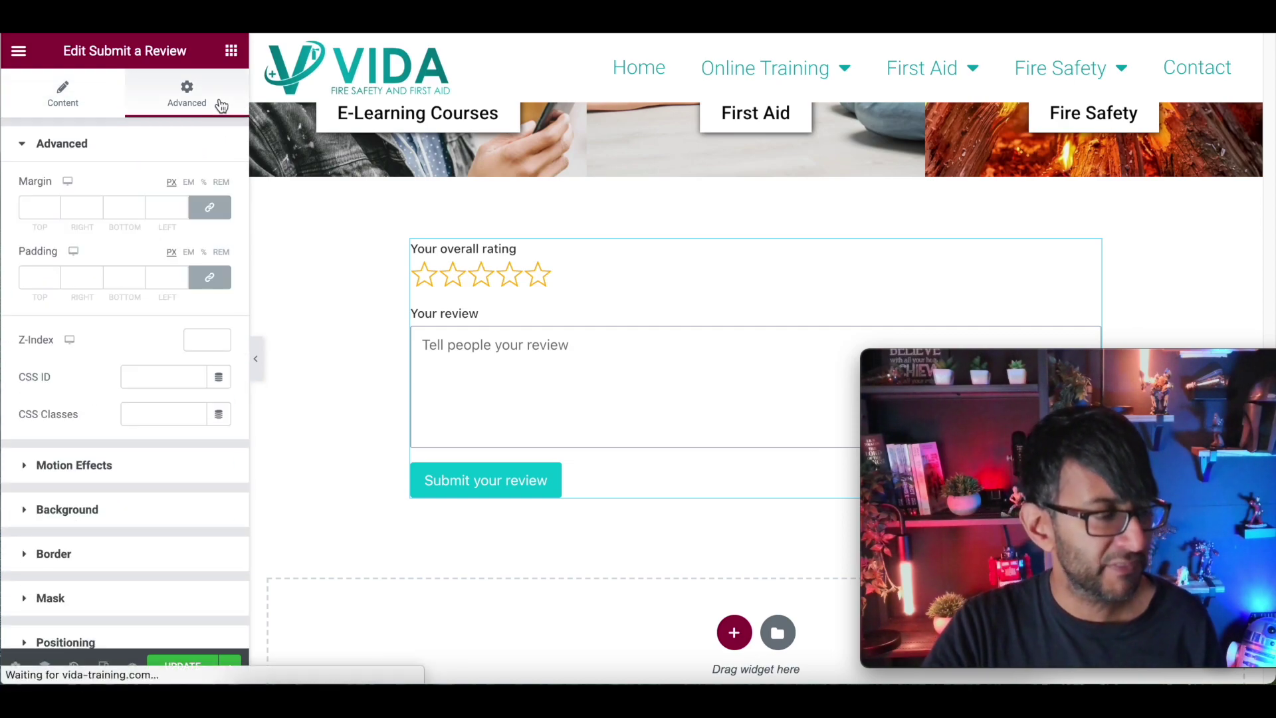